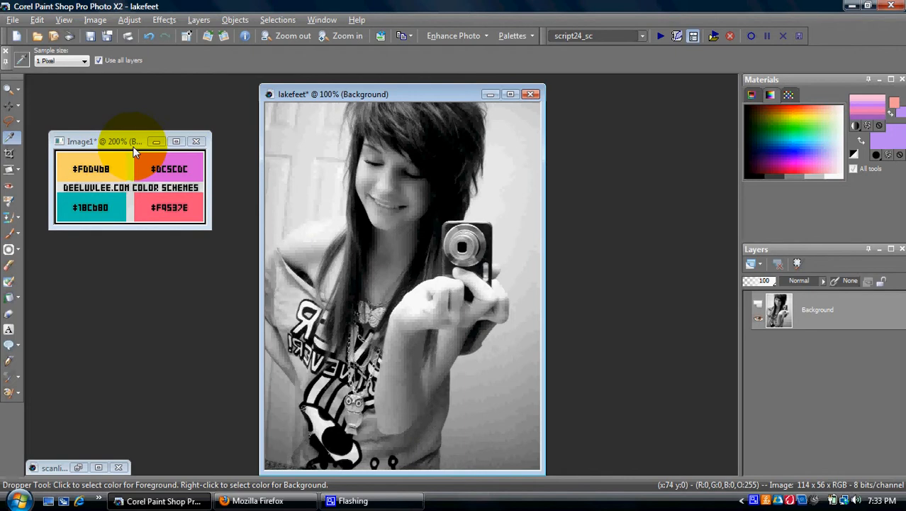
- Edit the foreground gradient and set its first colour stop to the yellow sampled from the colour scheme image
left_click(375, 96)
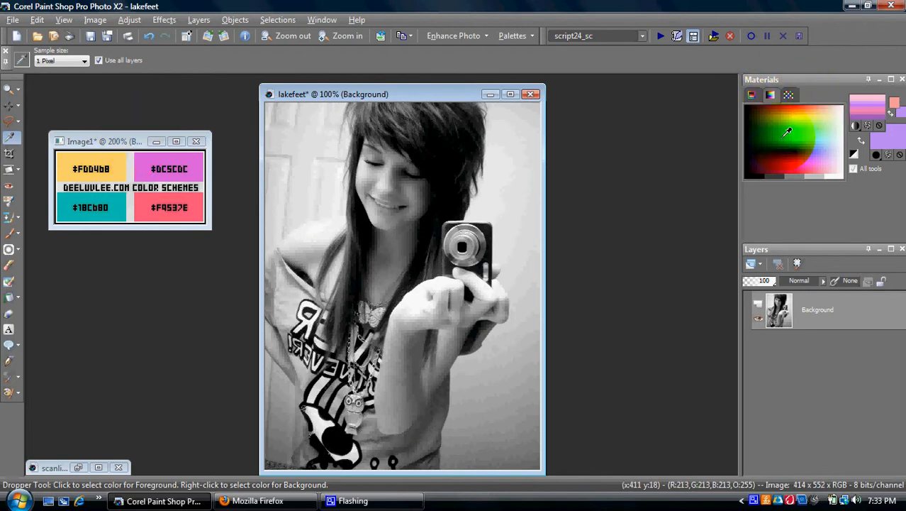
mouse_move(818, 140)
left_click(867, 103)
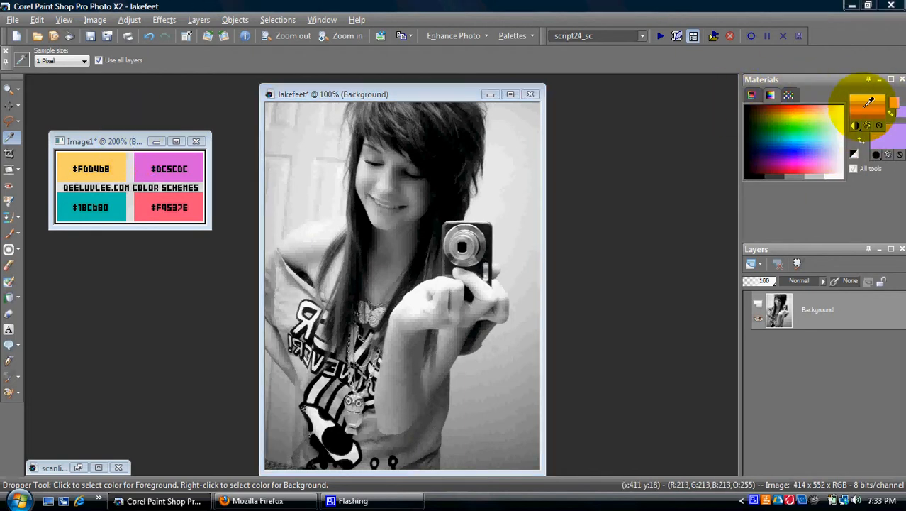
scroll(527, 220, "down", 2)
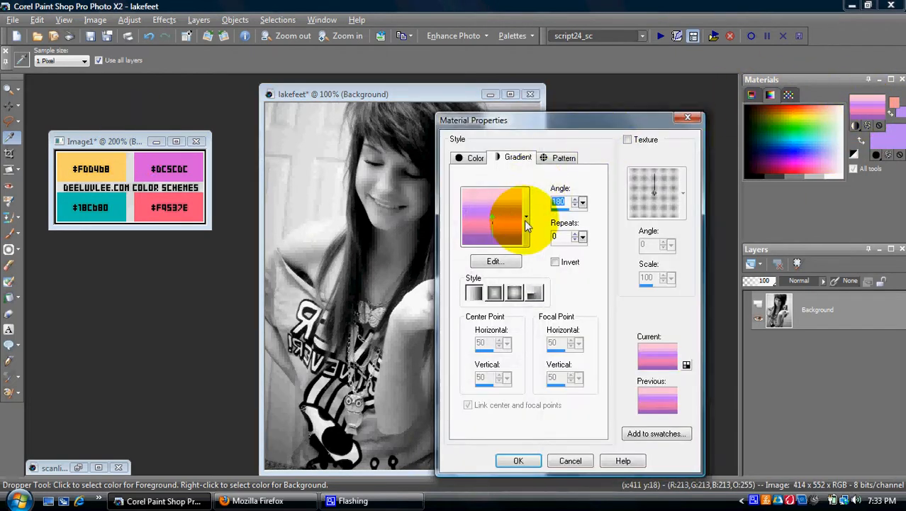
left_click(495, 262)
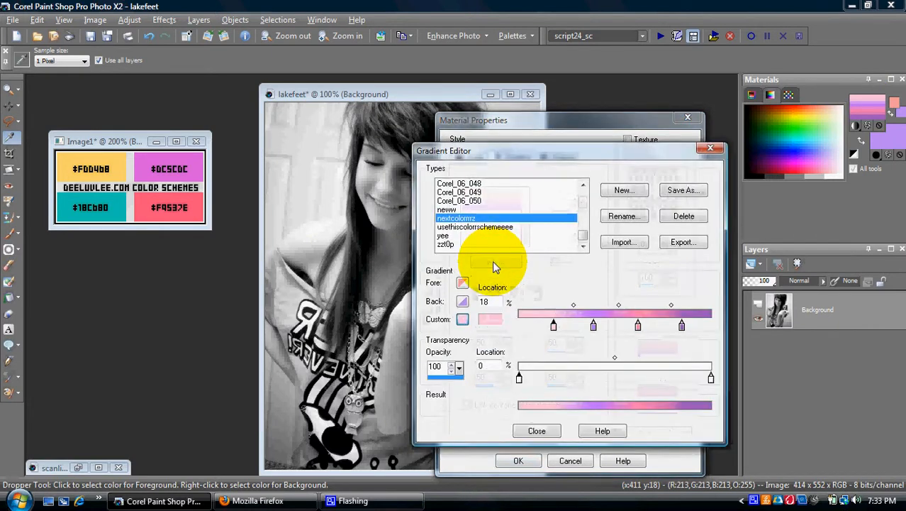
left_click(554, 327)
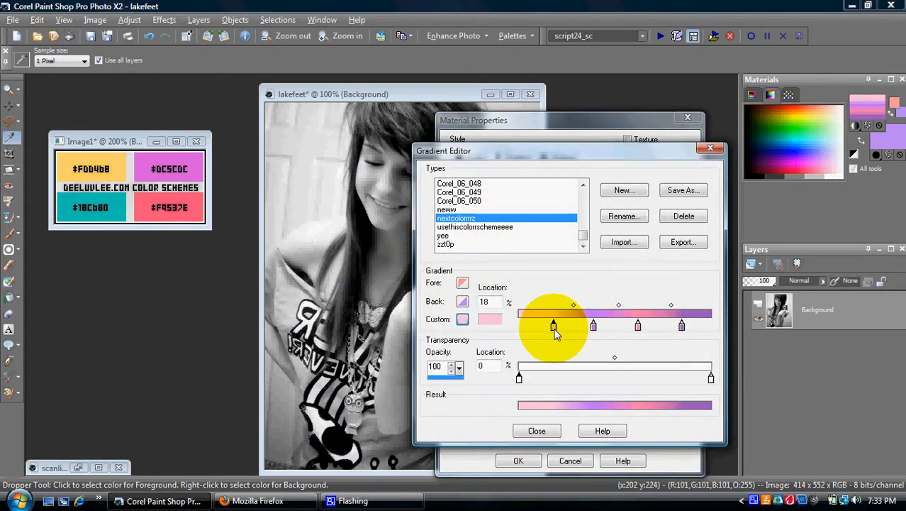
left_click(594, 326)
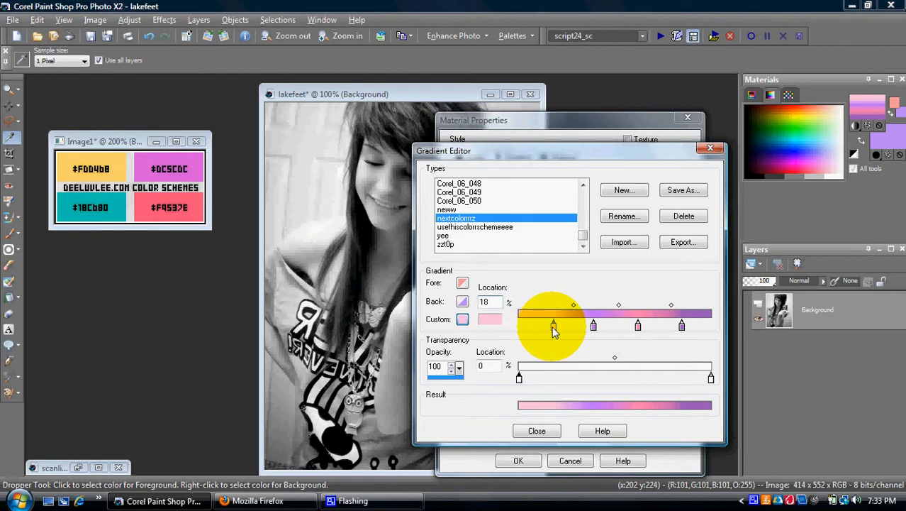
left_click(124, 162)
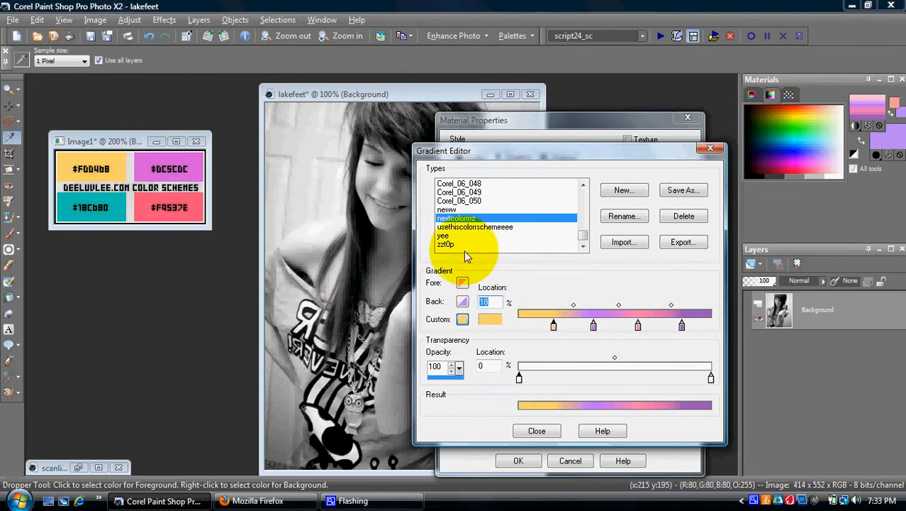
- Recolour the gradient's second, third and fourth stops with the orchid, teal and coral pink sampled from the colour scheme image
left_click(593, 326)
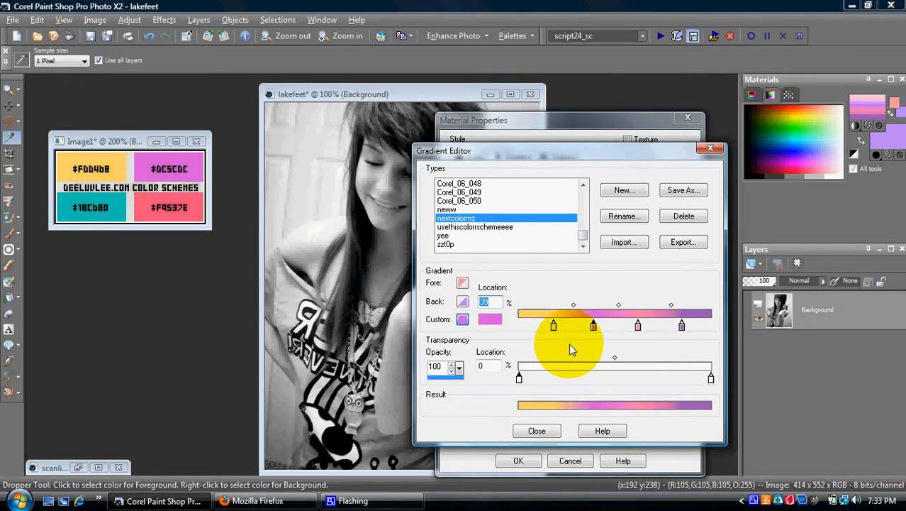
left_click(637, 326)
left_click(71, 207)
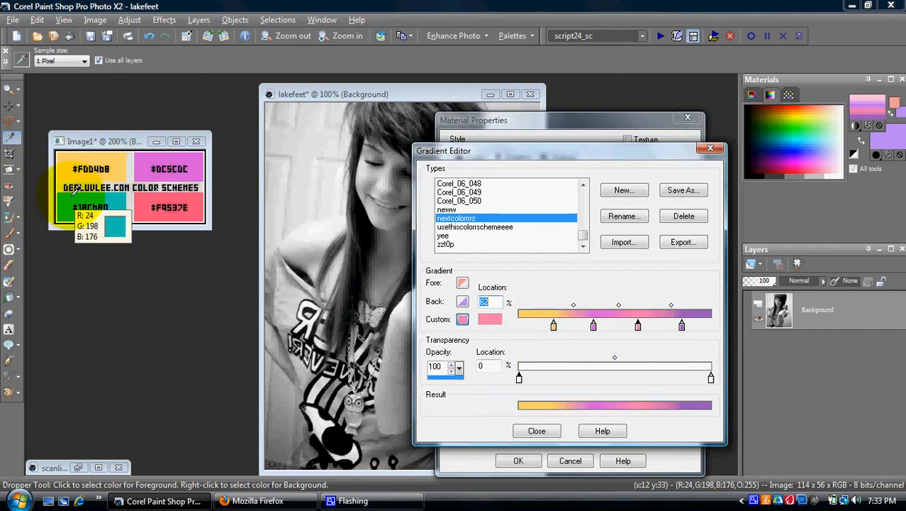
left_click(681, 325)
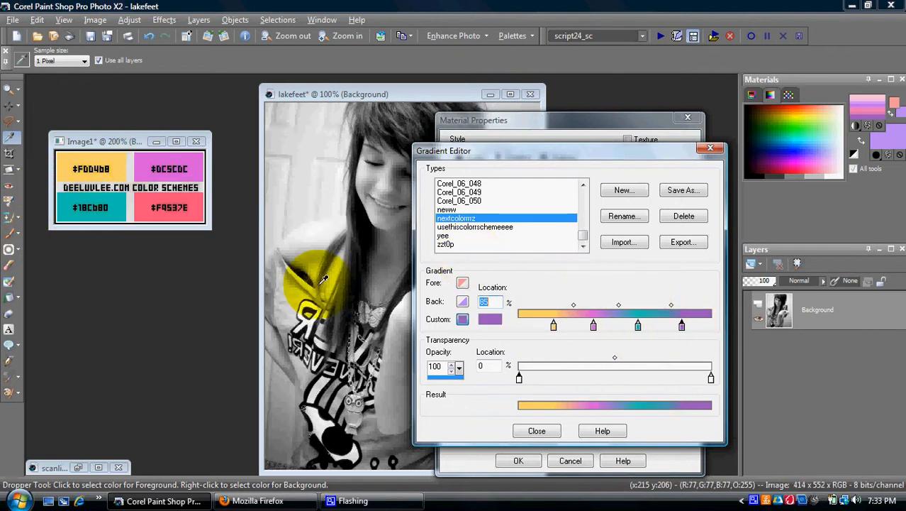
left_click(169, 209)
- Save the changes to the gradient and accept it as the foreground material
left_click(537, 431)
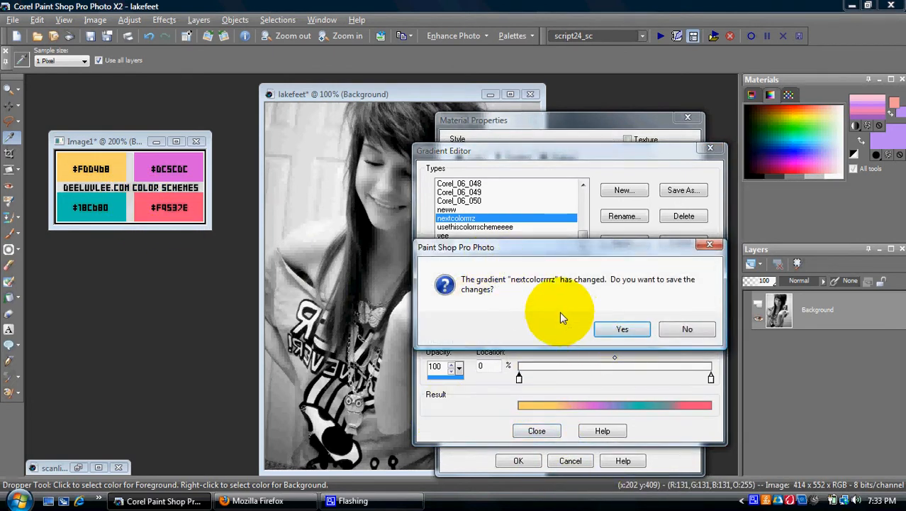
left_click(622, 328)
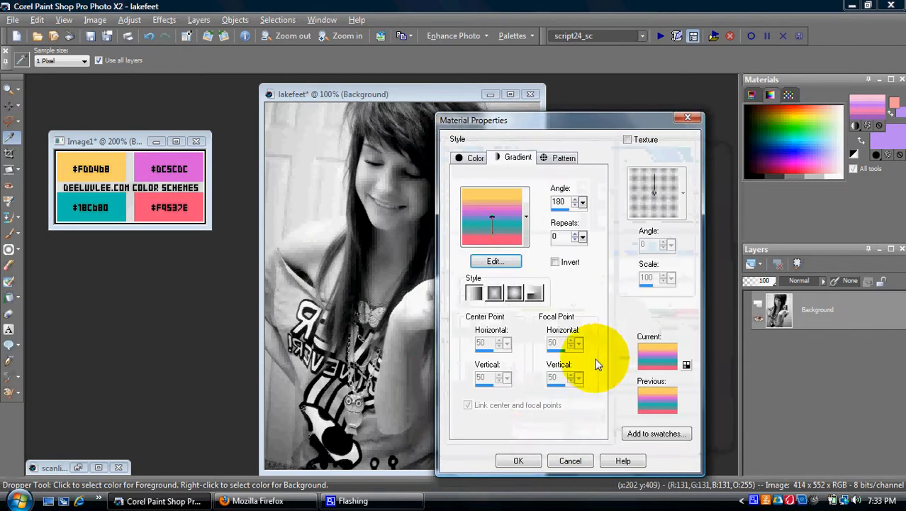
left_click(518, 460)
left_click_drag(370, 91, 360, 88)
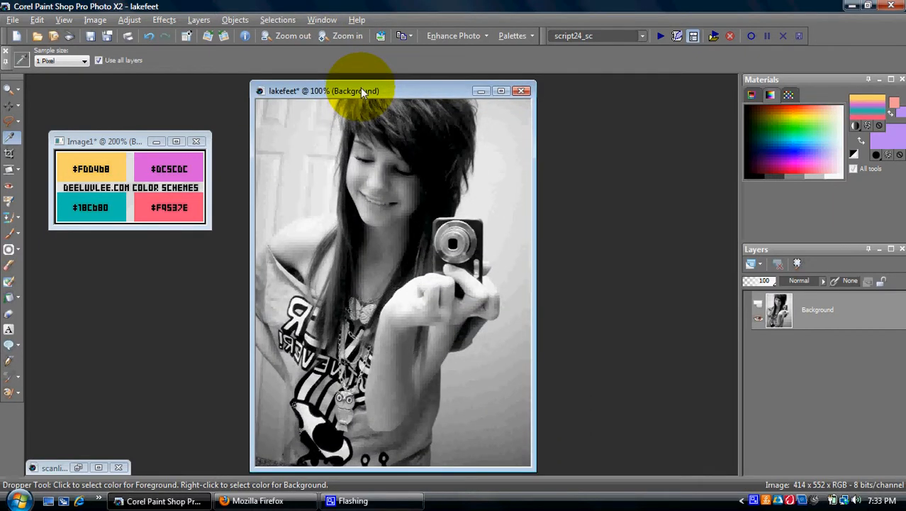
- Add a new raster layer above the photo's background with the default settings
right_click(785, 310)
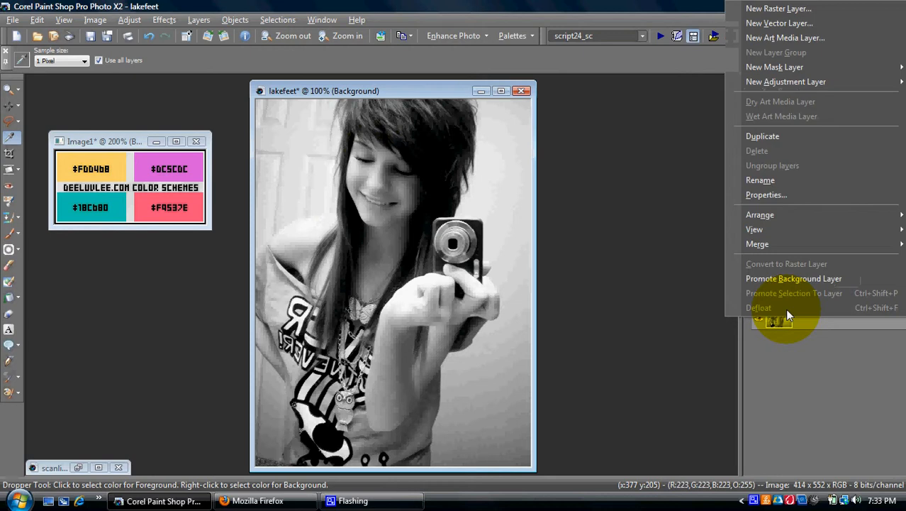
left_click(779, 5)
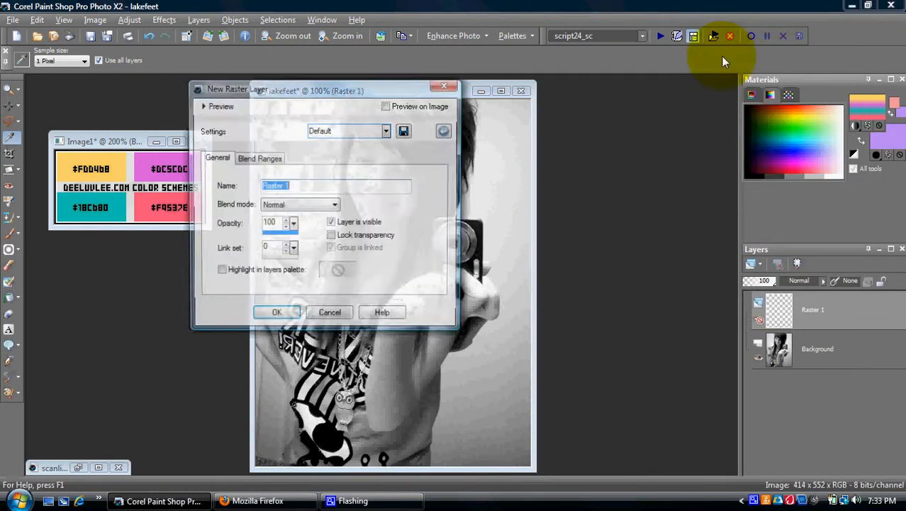
left_click(272, 313)
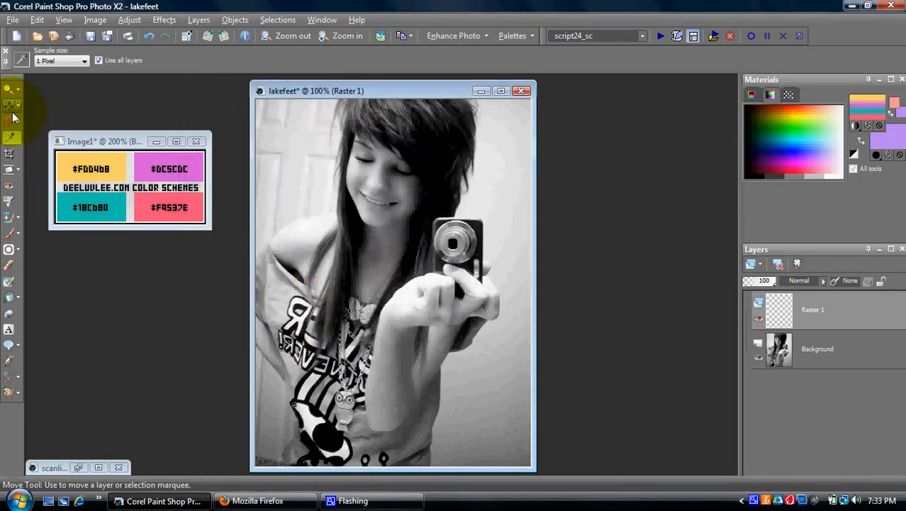
- Set up the Freehand Selection tool with type Point to point, mode Add (Shift), feather 15 and smoothing 5
left_click(10, 121)
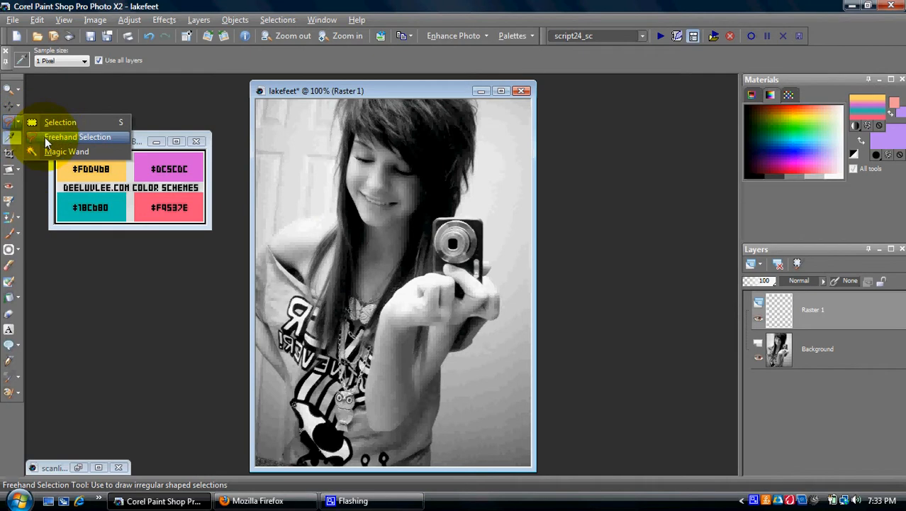
left_click(45, 137)
left_click(90, 64)
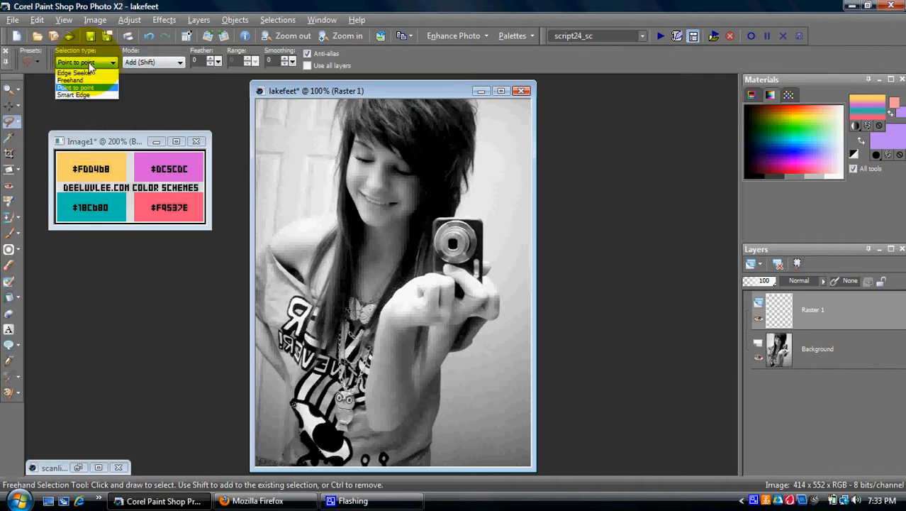
left_click(88, 88)
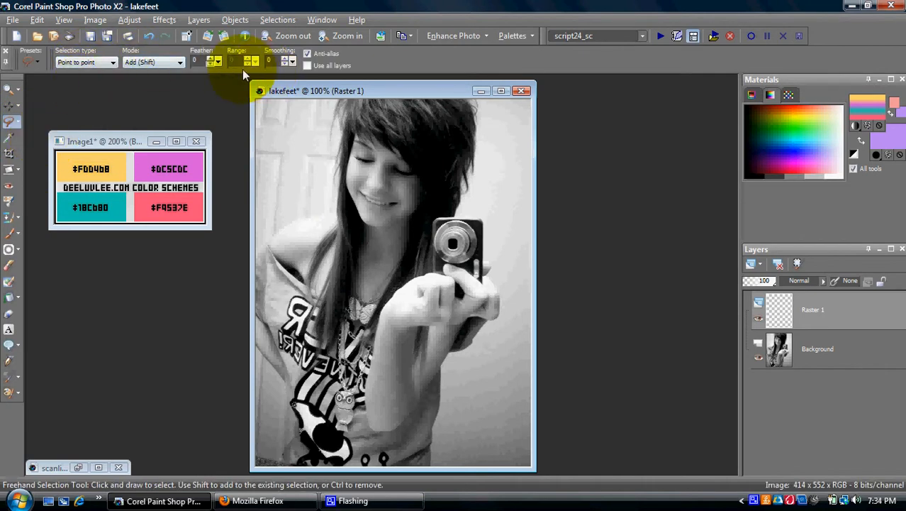
left_click(168, 61)
left_click(167, 72)
left_click(167, 65)
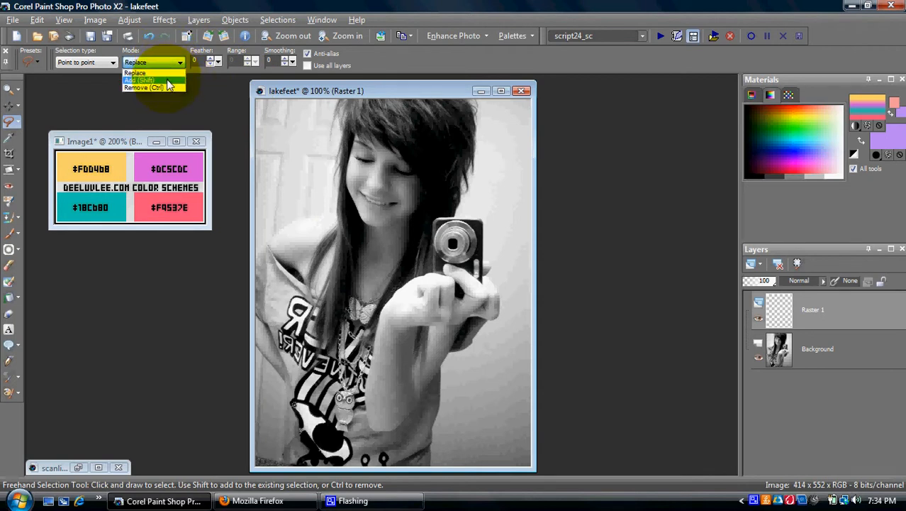
left_click(167, 80)
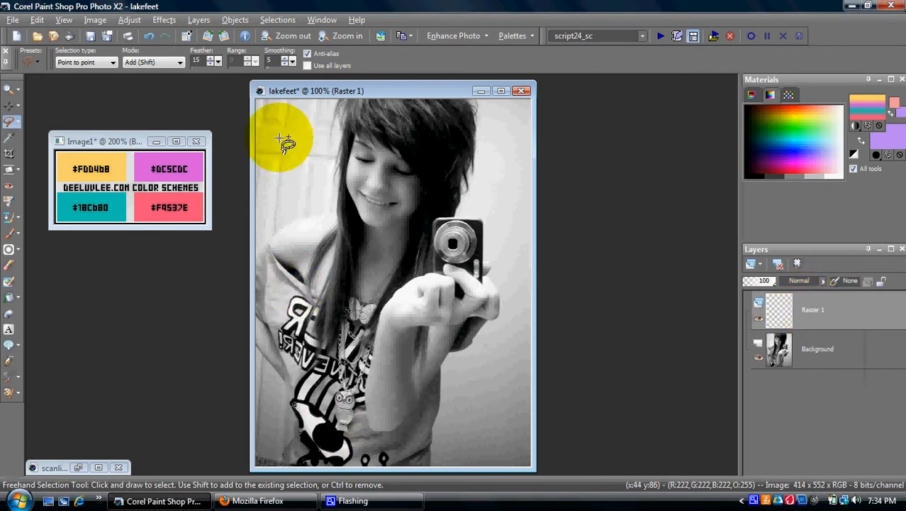
- Outline the girl's shirt point by point, going around the hair, the raised arm and the photo's lower edge, and close the selection
left_click(266, 247)
left_click(324, 293)
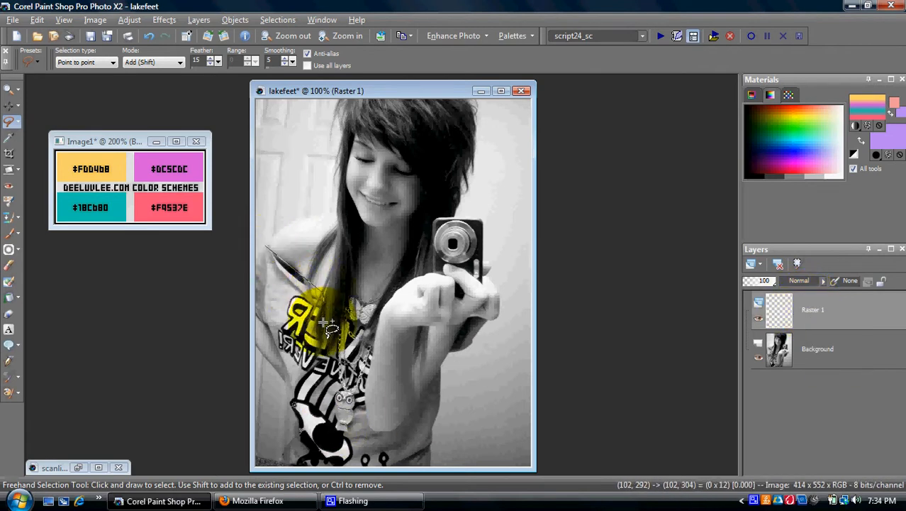
left_click(308, 335)
left_click(330, 347)
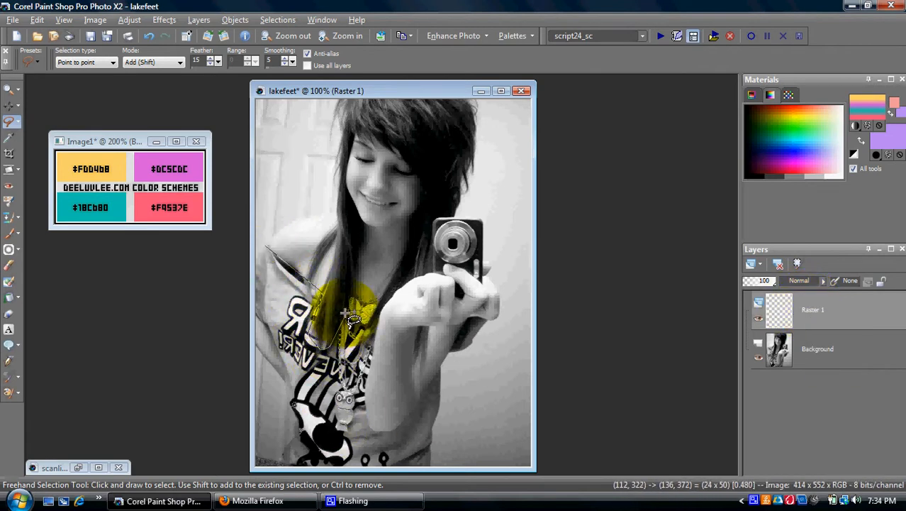
left_click(347, 314)
left_click(367, 323)
left_click(359, 341)
left_click(371, 344)
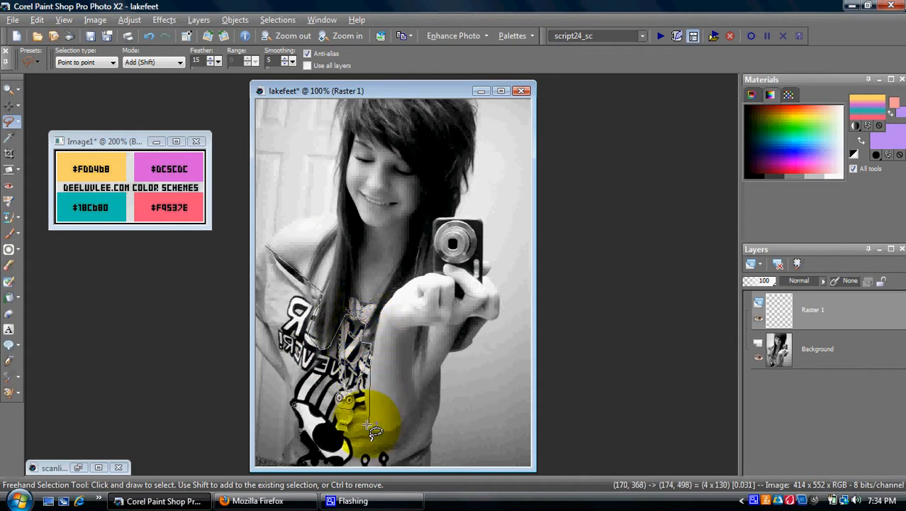
left_click(364, 414)
left_click(379, 431)
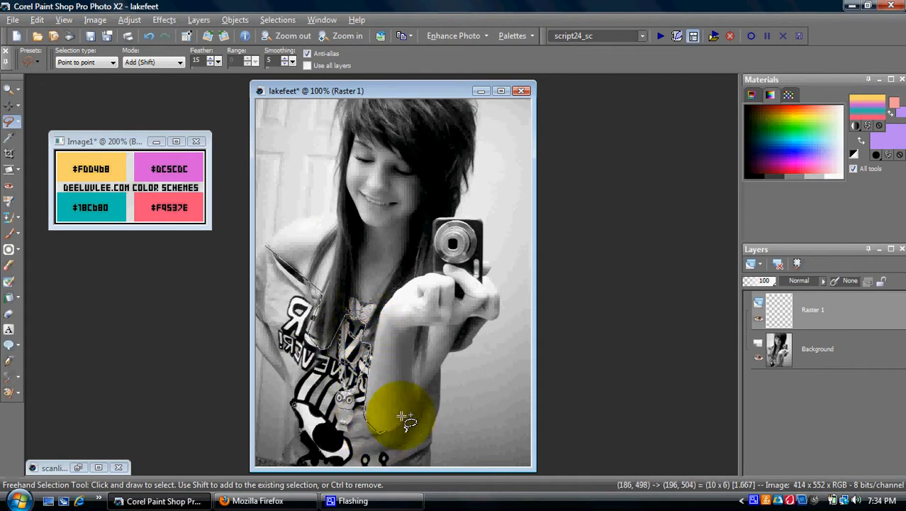
left_click(437, 371)
left_click(431, 464)
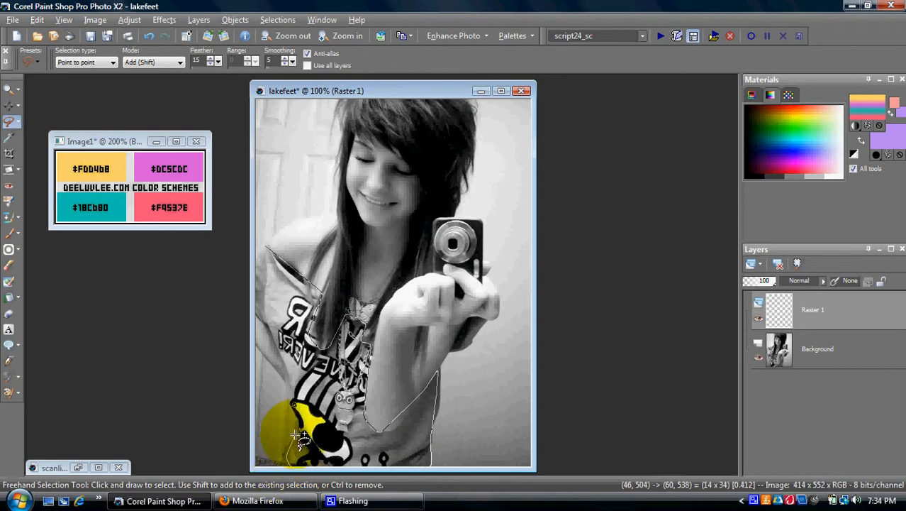
left_click(290, 389)
left_click(281, 358)
left_click(268, 332)
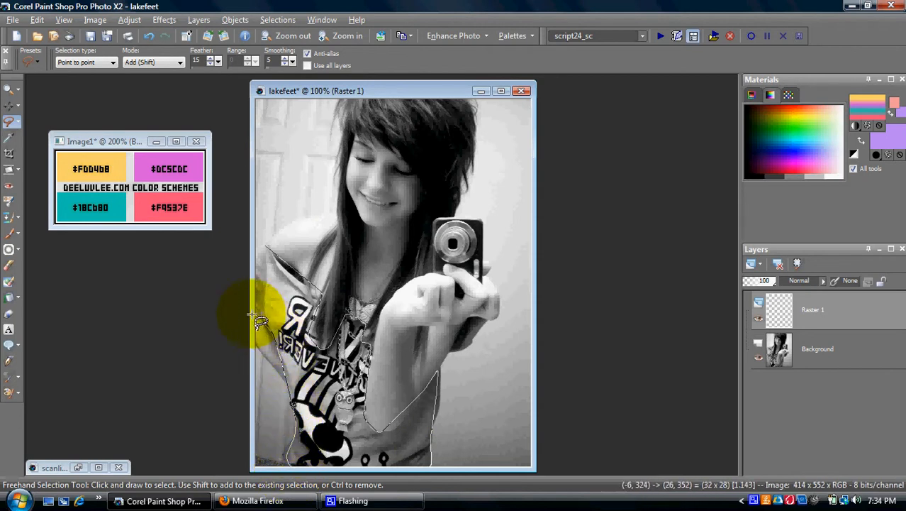
left_click(253, 314)
left_click(249, 281)
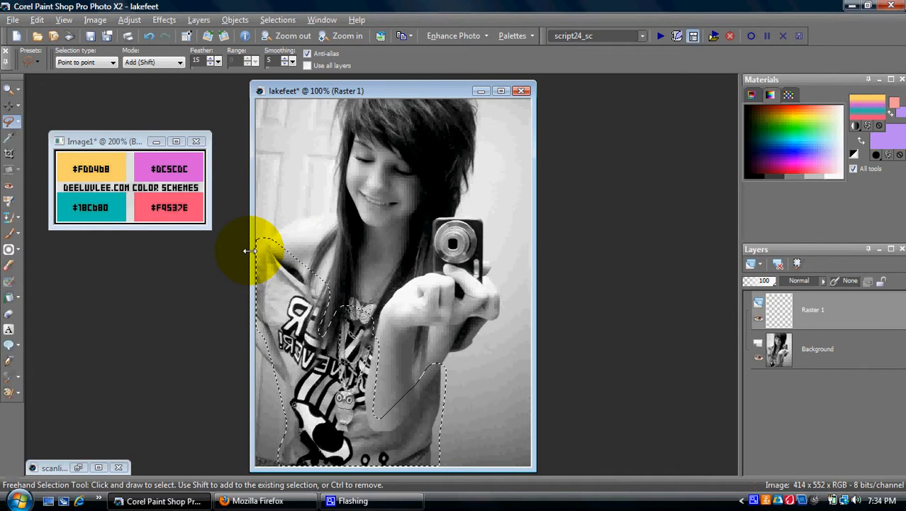
double_click(242, 247)
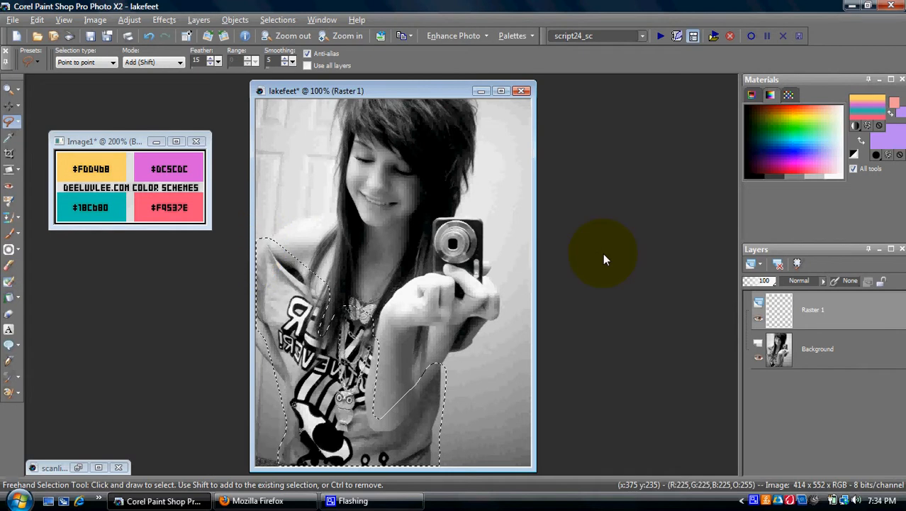
- Flood fill the shirt selection with the gradient, deselect it, and set the Raster 1 layer's blend mode to Color (Legacy)
left_click(8, 297)
left_click(353, 386)
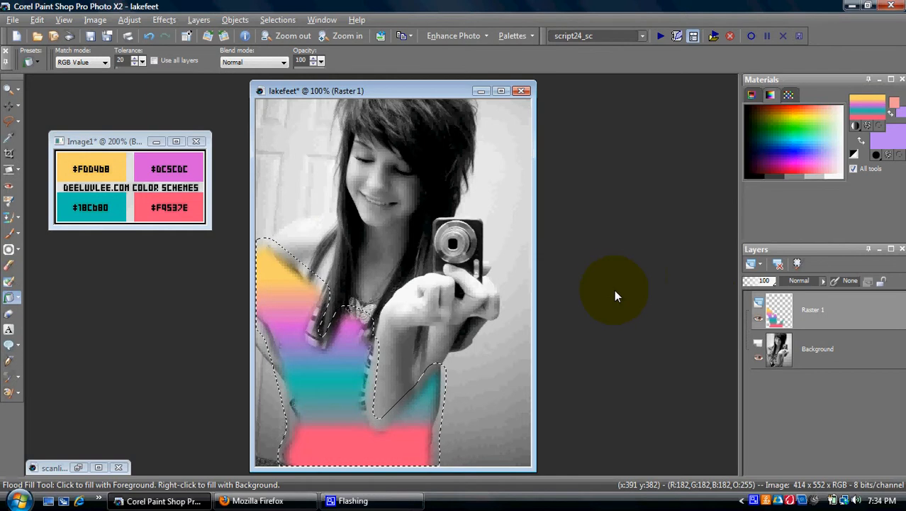
key("ctrl+d")
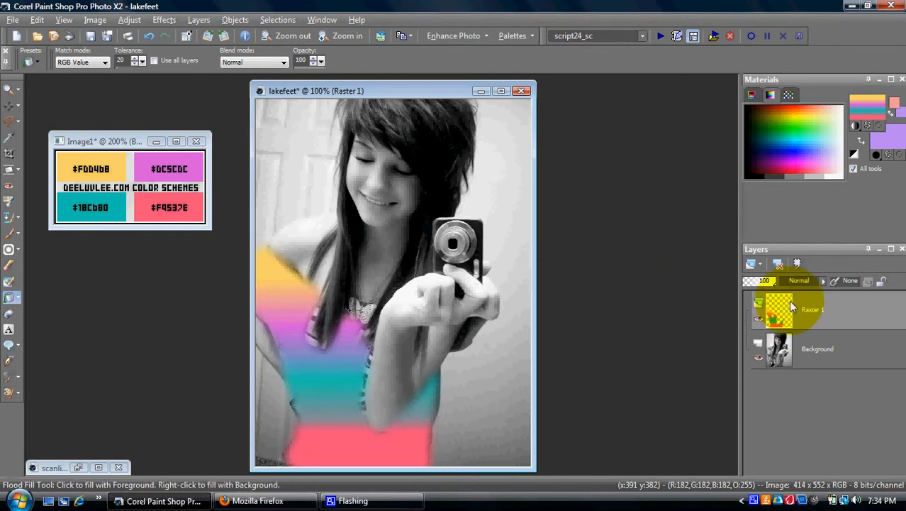
left_click(799, 280)
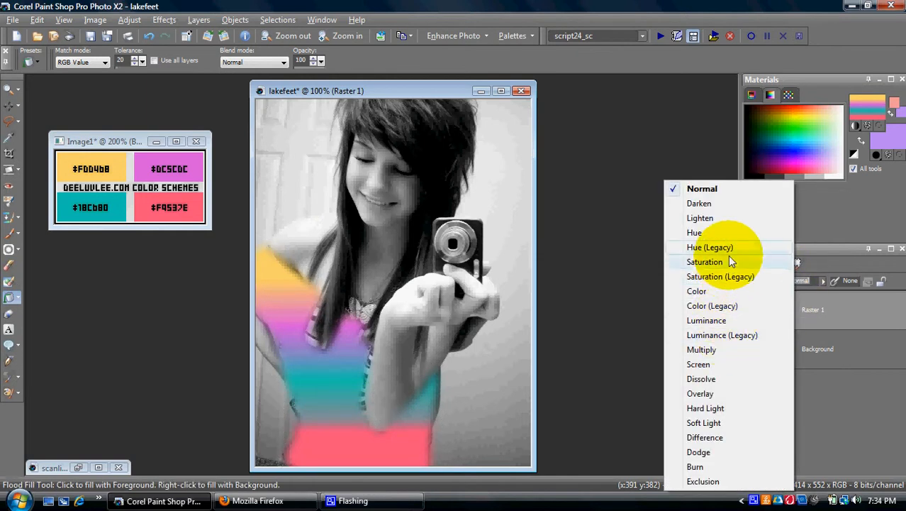
left_click(718, 306)
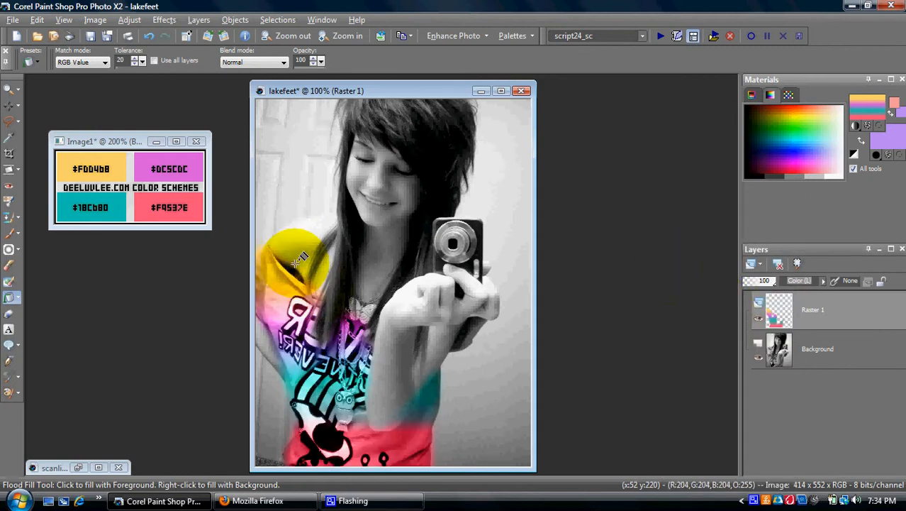
- Erase the gradient colour that spills outside the shirt onto the hair, skin and wall, using the Eraser at size 16
left_click(8, 264)
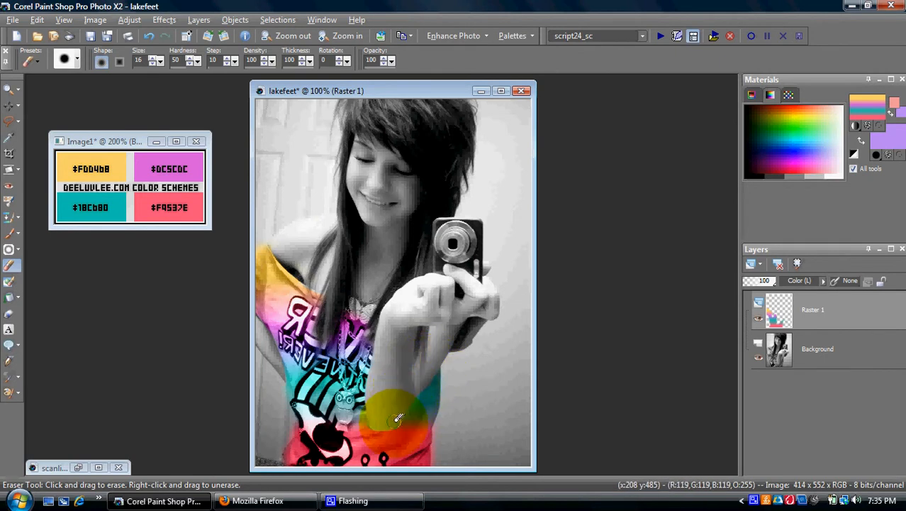
mouse_move(337, 298)
left_mouse_down()
mouse_move(333, 318)
mouse_move(337, 296)
left_mouse_up()
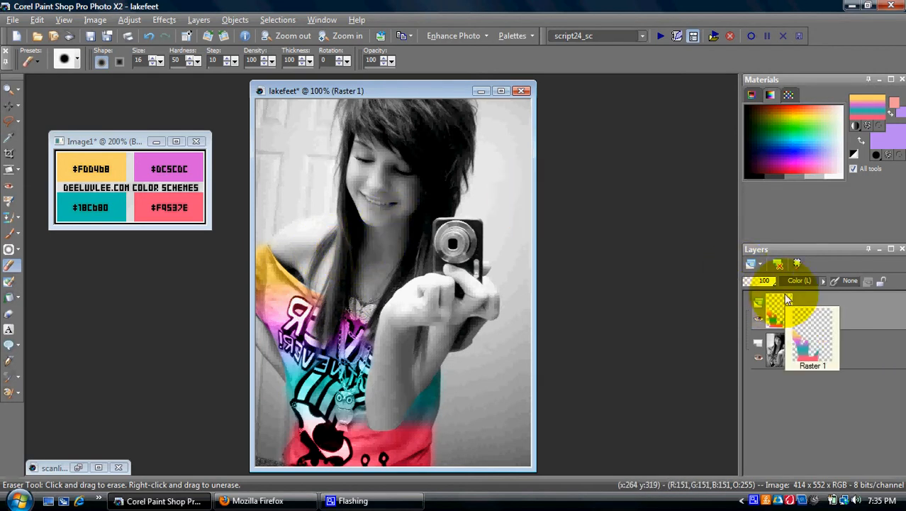
- Duplicate the Raster 1 gradient layer and set the copy's blend mode to Overlay
left_click(775, 135)
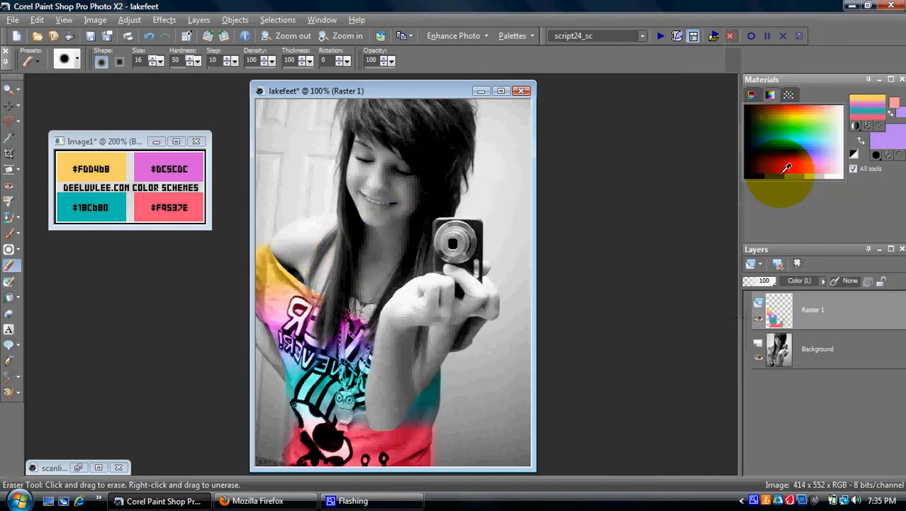
mouse_move(826, 313)
left_mouse_down()
mouse_move(823, 346)
mouse_move(824, 318)
left_mouse_up()
left_click(797, 280)
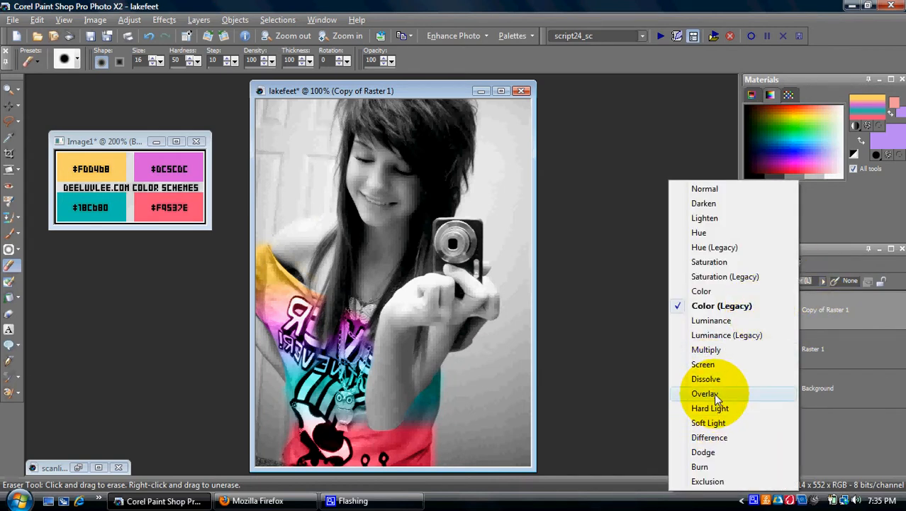
left_click(714, 393)
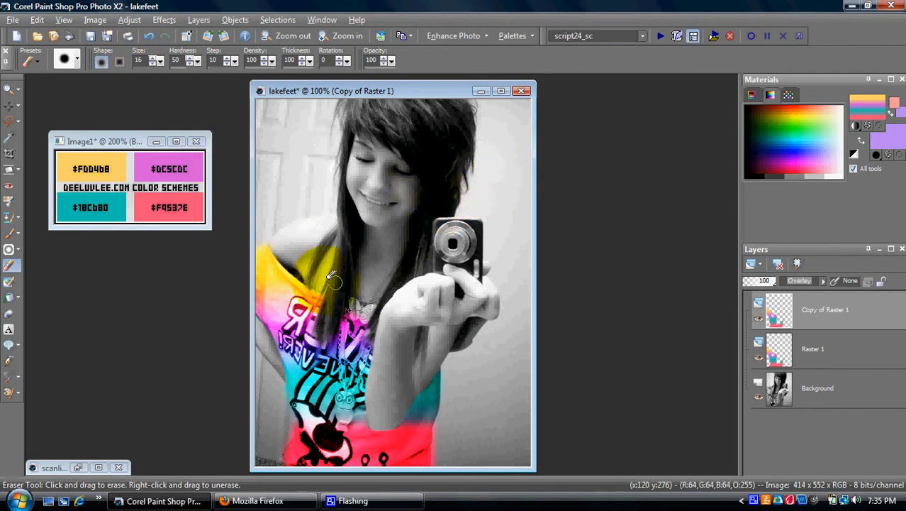
- Erase leftover colour around the shoulder and hair on the Copy of Raster 1 and Raster 1 layers, keeping the copy active
left_click_drag(330, 276, 318, 268)
left_click(811, 354)
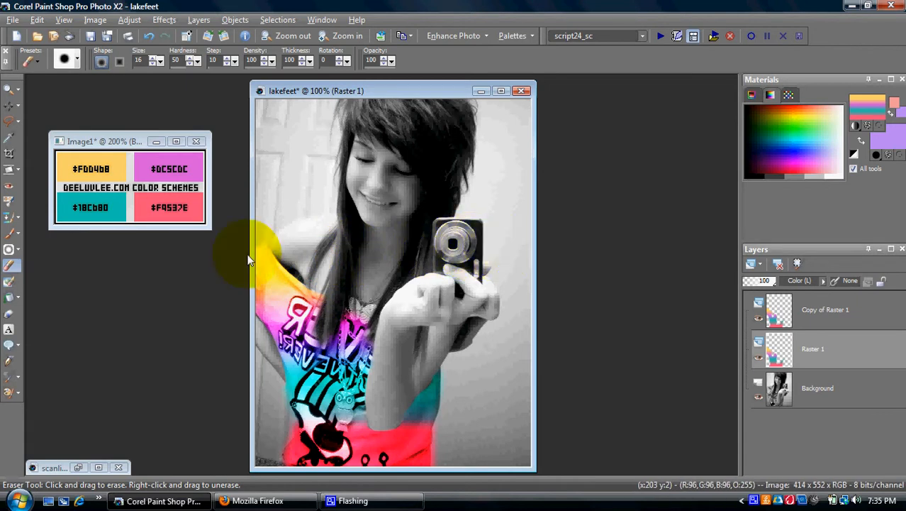
left_click(773, 309)
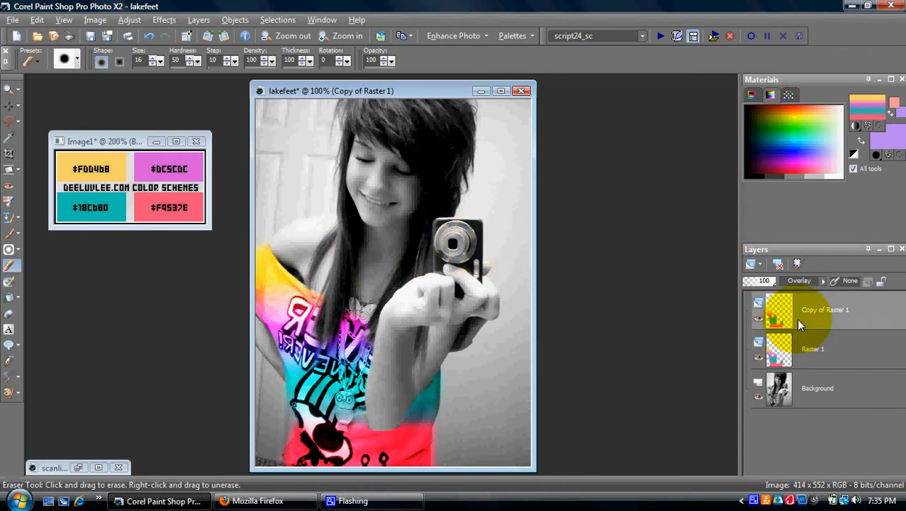
- Try adding uniform monochrome noise at 100% to the Copy of Raster 1 layer
left_click(128, 20)
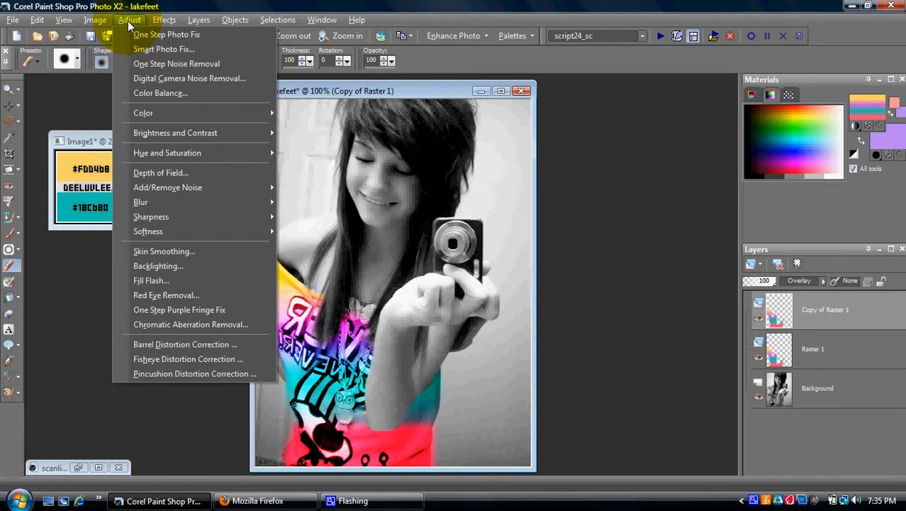
mouse_move(202, 188)
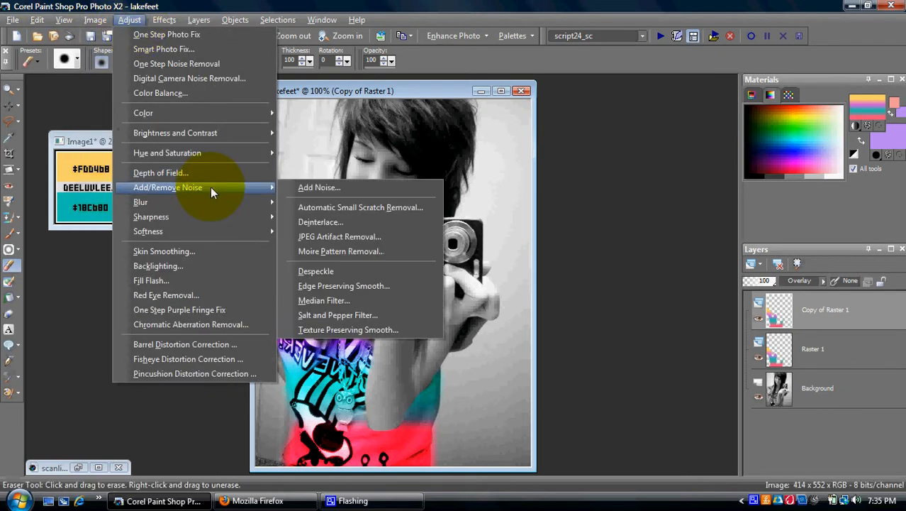
left_click(335, 187)
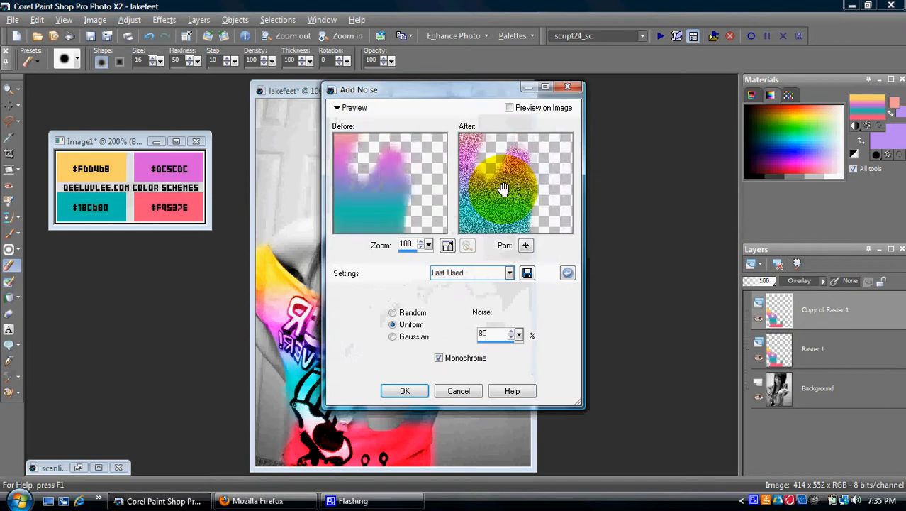
left_click_drag(519, 334, 599, 336)
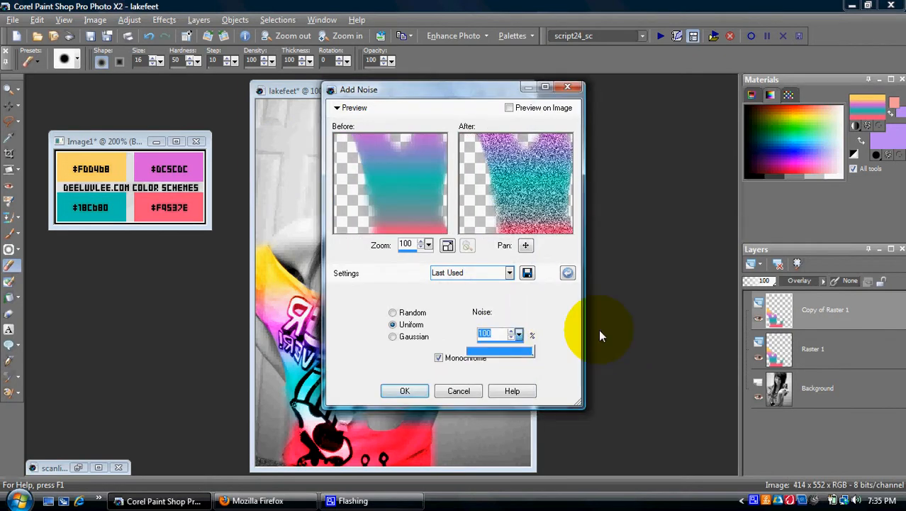
left_click(418, 392)
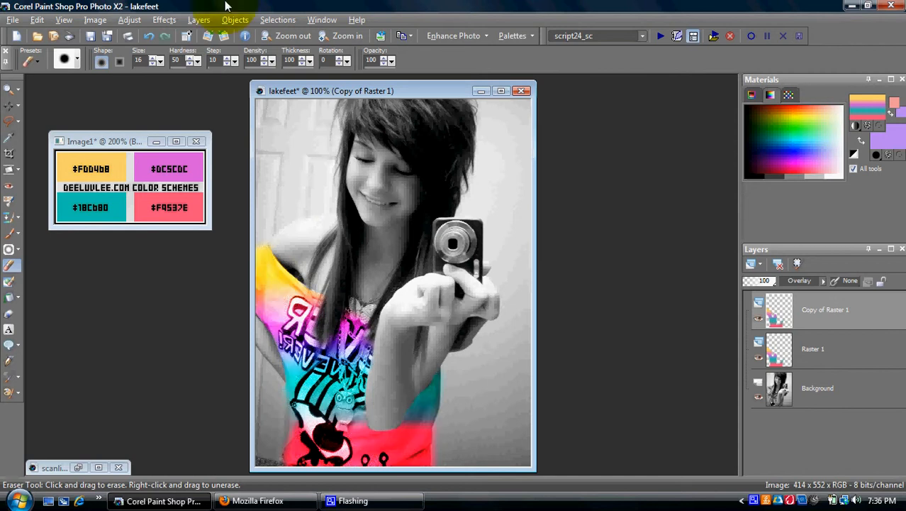
- Add uniform monochrome noise at 50% to the Copy of Raster 1 layer
left_click(129, 20)
mouse_move(262, 187)
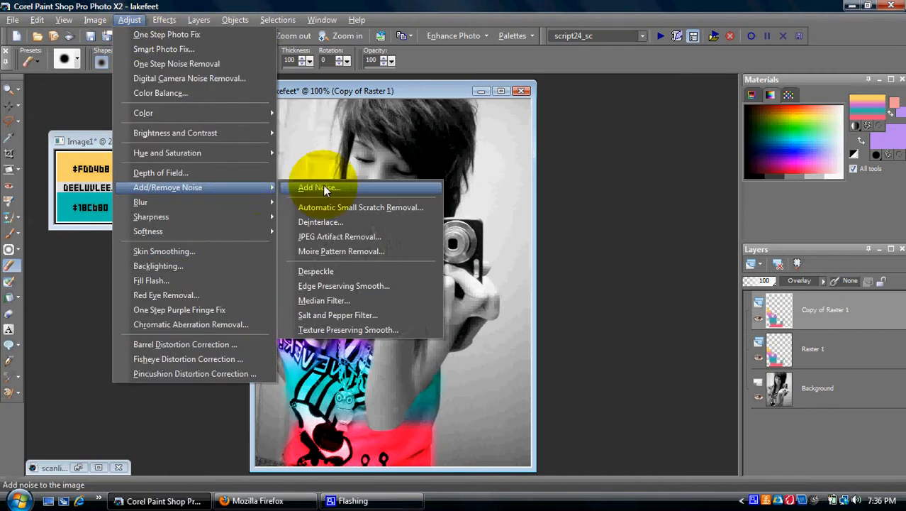
left_click(322, 184)
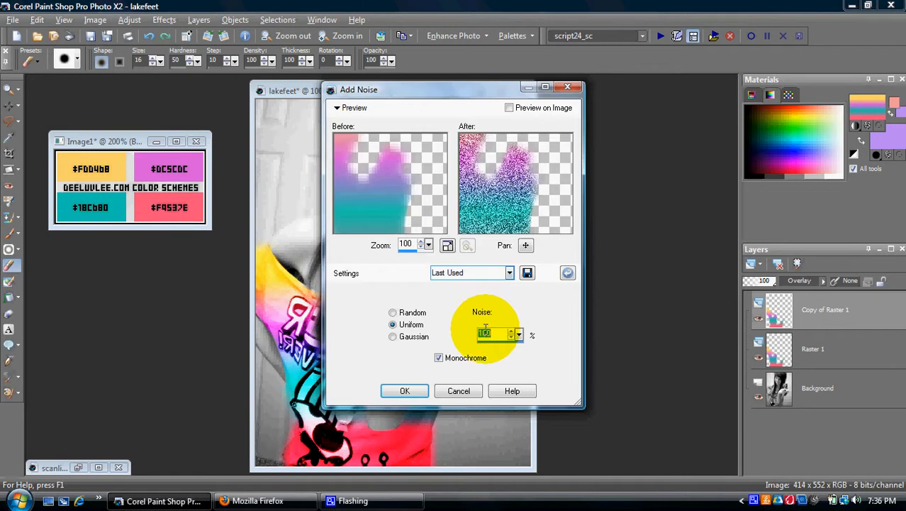
key("BackSpace")
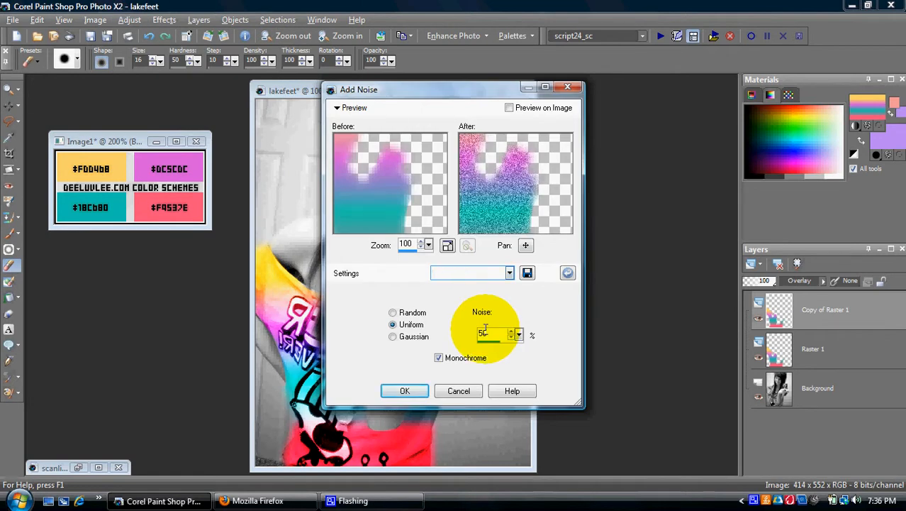
key("Return")
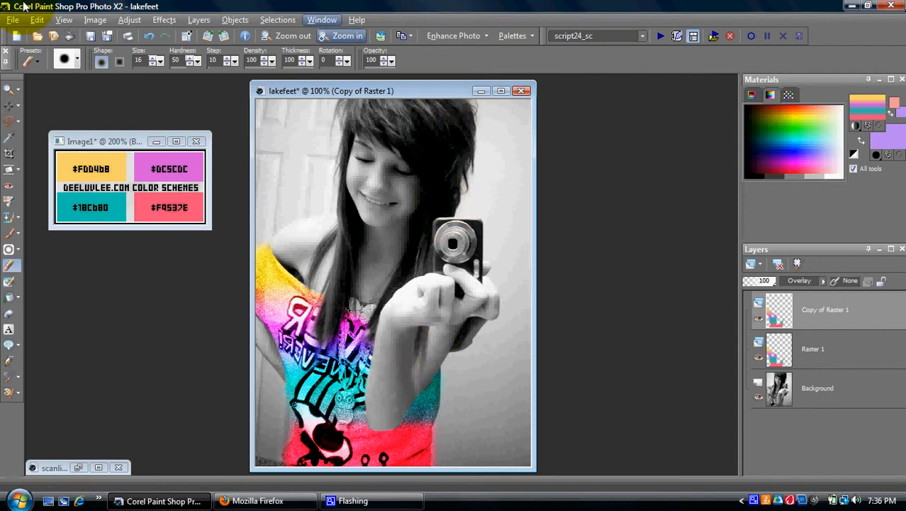
- Flatten the lakefeet image by merging all layers
left_click(198, 19)
mouse_move(319, 221)
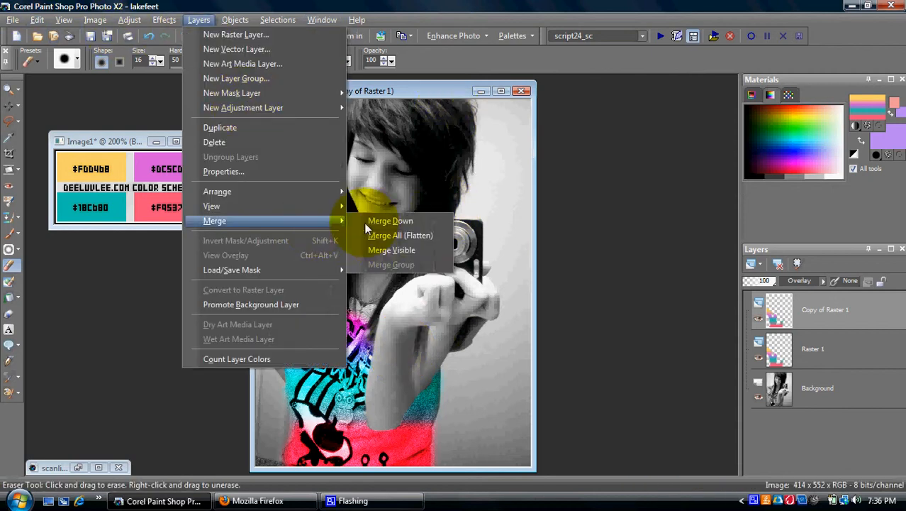
left_click(382, 235)
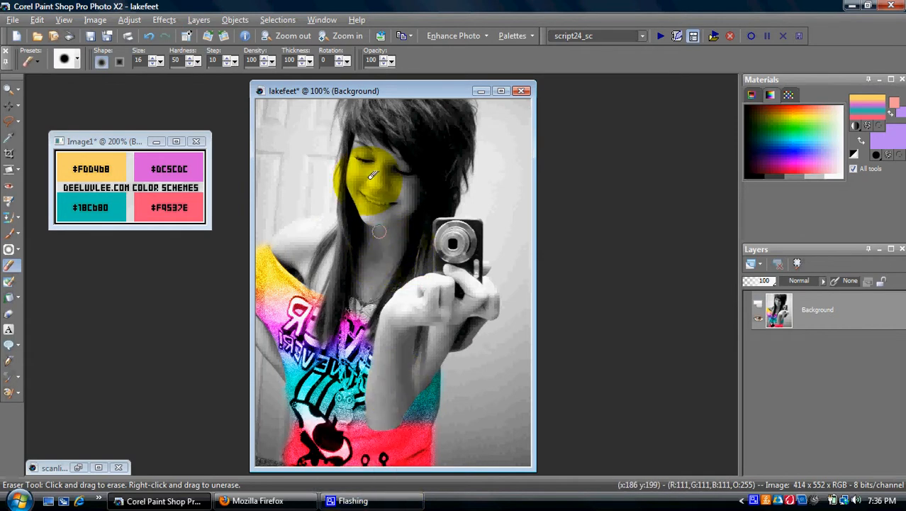
- Copy the flattened photo, minimize its window, and paste the copy as a new image beside the colour scheme
left_click_drag(363, 91, 320, 88)
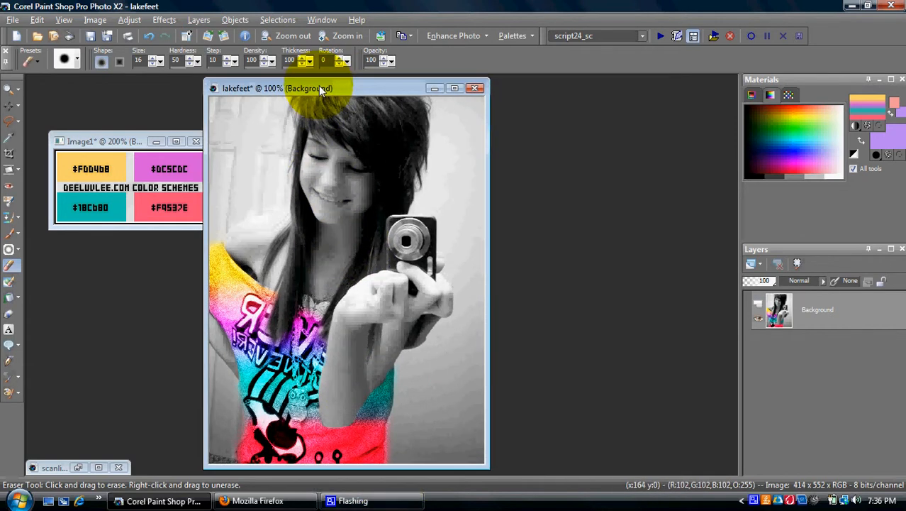
left_click(36, 20)
left_click(95, 96)
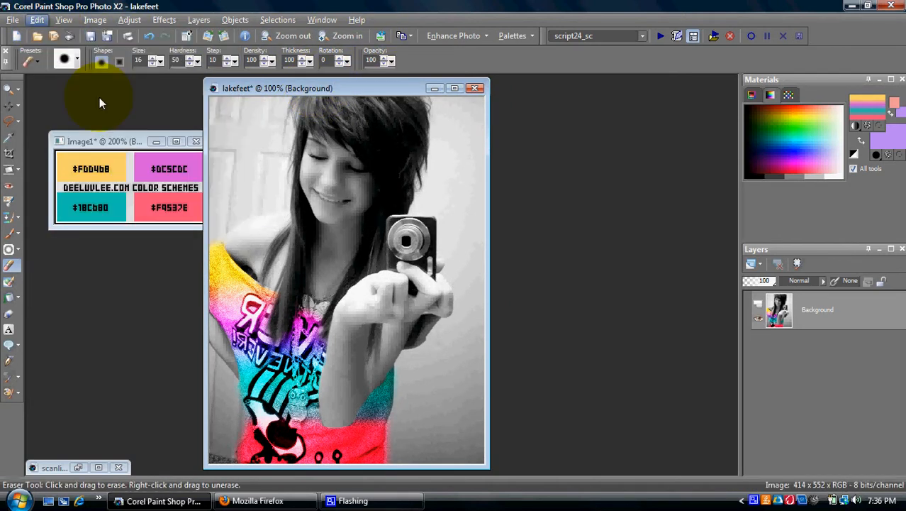
left_click(434, 88)
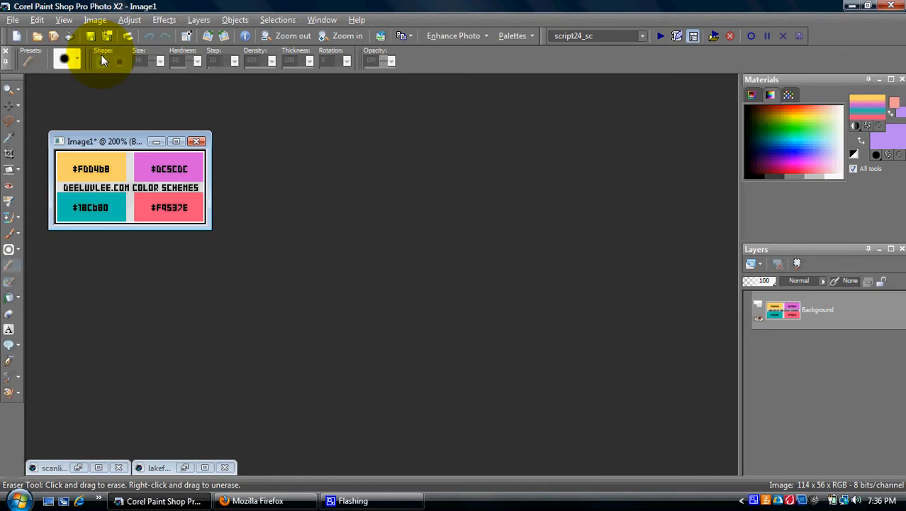
left_click(36, 20)
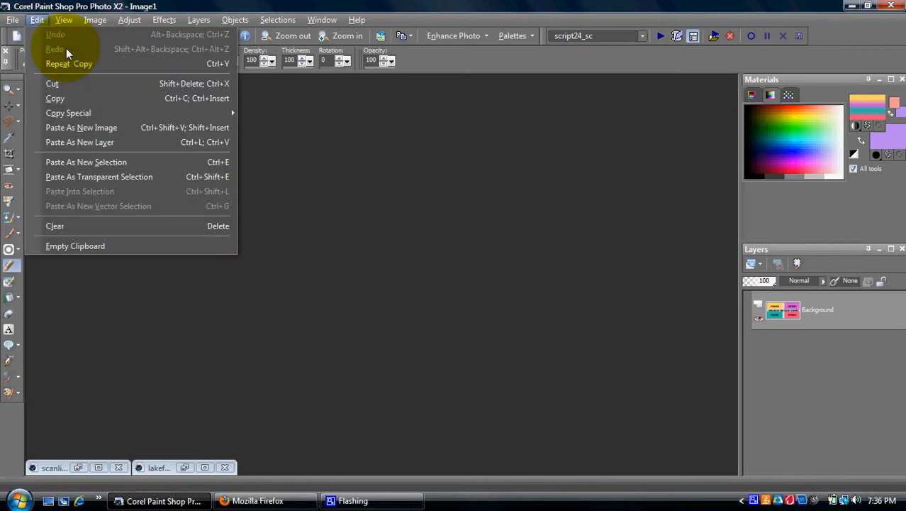
left_click(99, 127)
left_click_drag(193, 94, 293, 89)
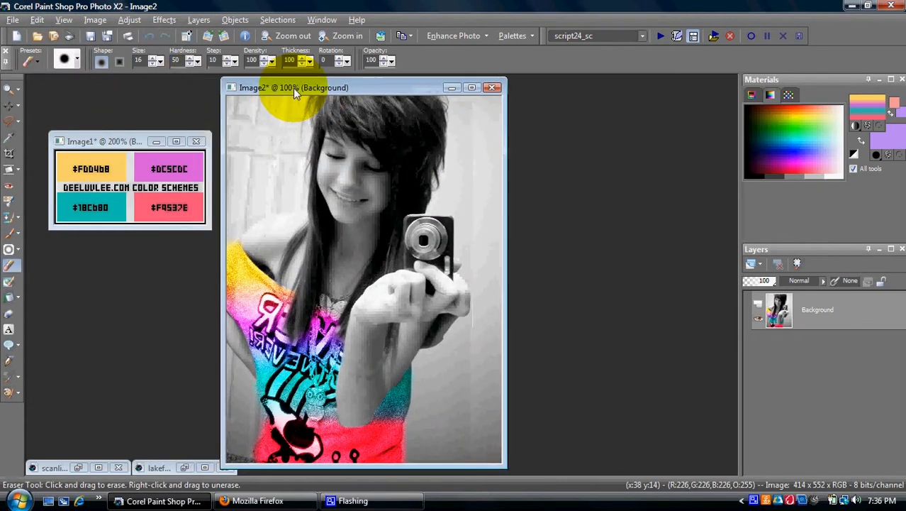
- Sample the scheme's #F9537E swatch as a solid foreground colour and its yellow swatch as the background colour
left_click(10, 144)
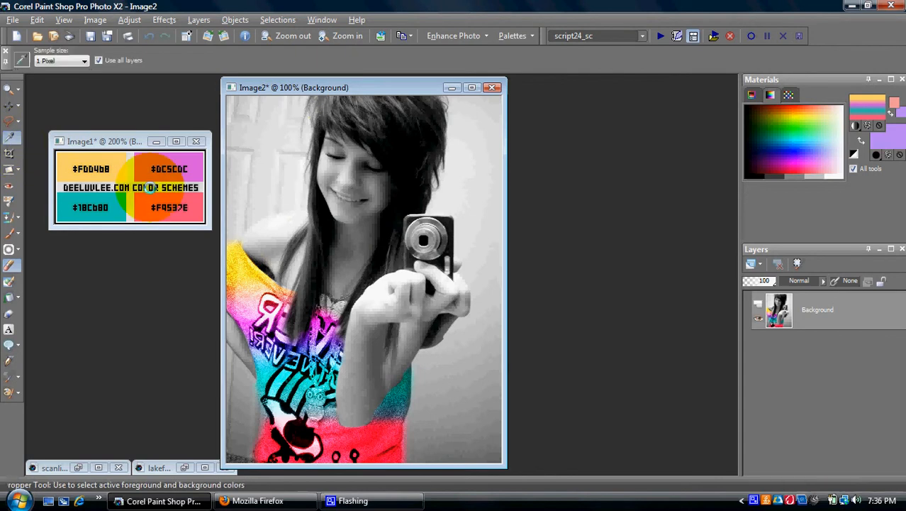
left_click(179, 205)
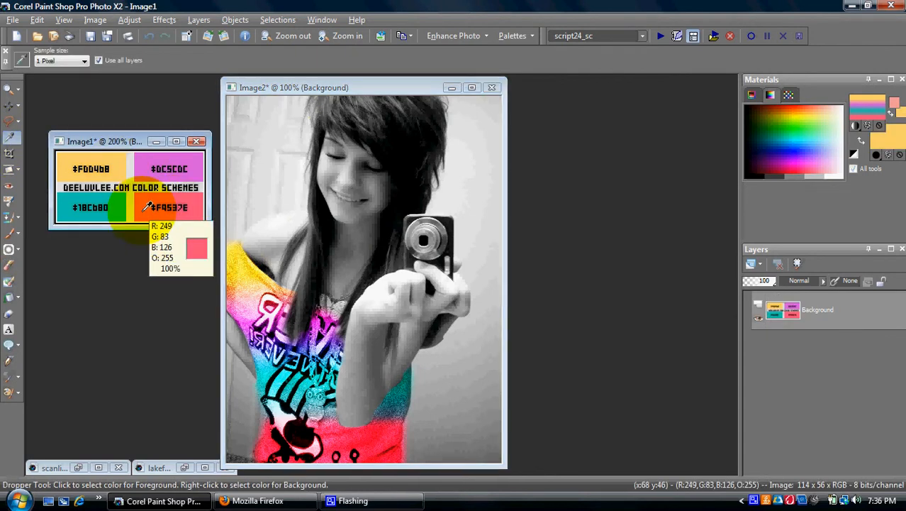
left_click(364, 86)
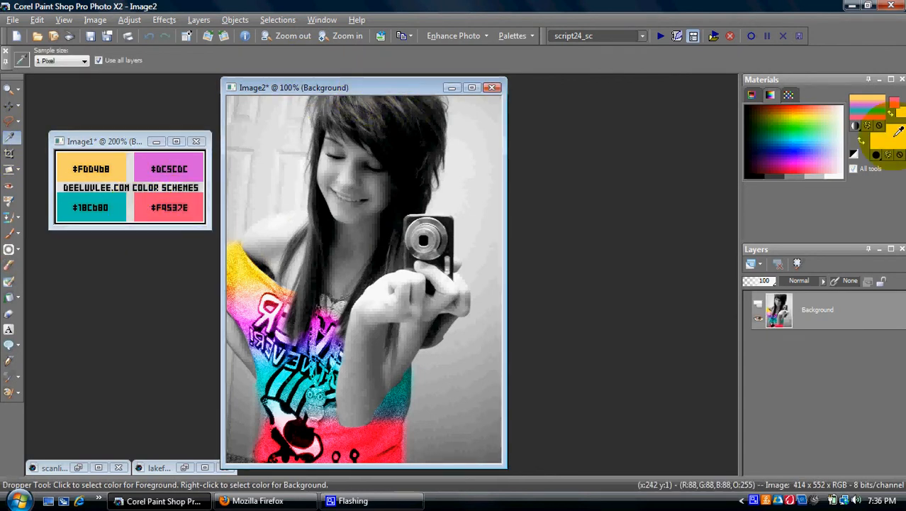
left_click(855, 112)
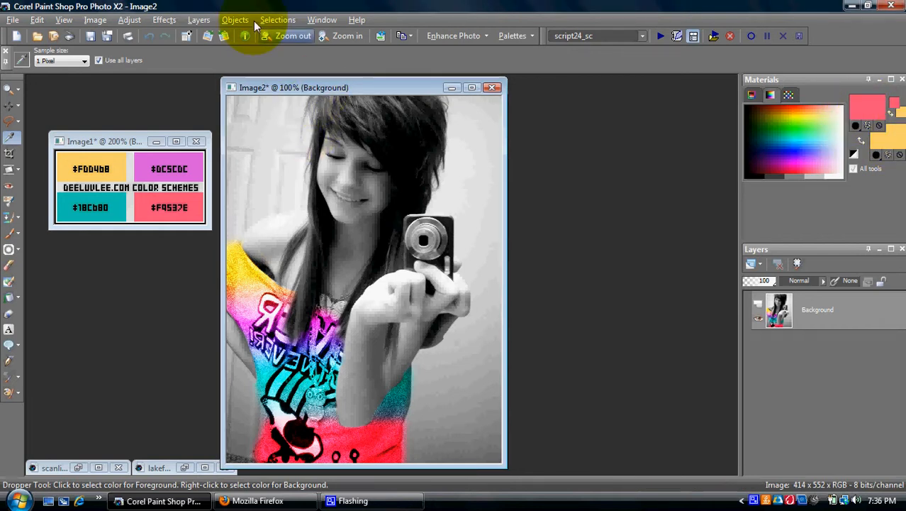
- Clear the entire canvas of the pasted image to the yellow background colour
left_click(275, 20)
left_click(280, 34)
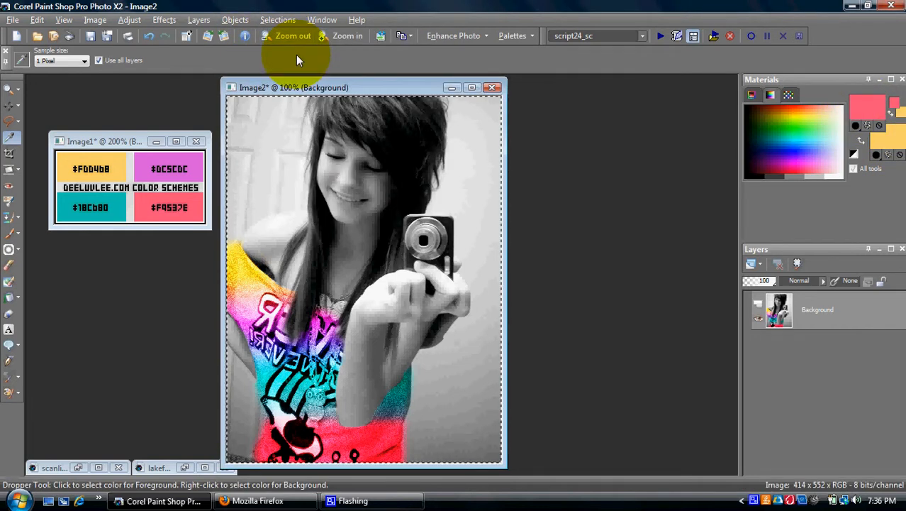
left_click(288, 16)
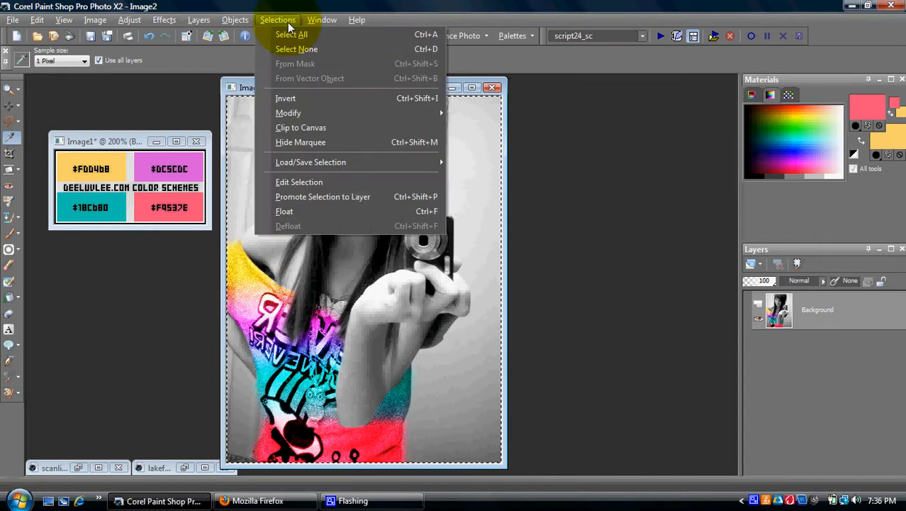
left_click(287, 22)
key("Delete")
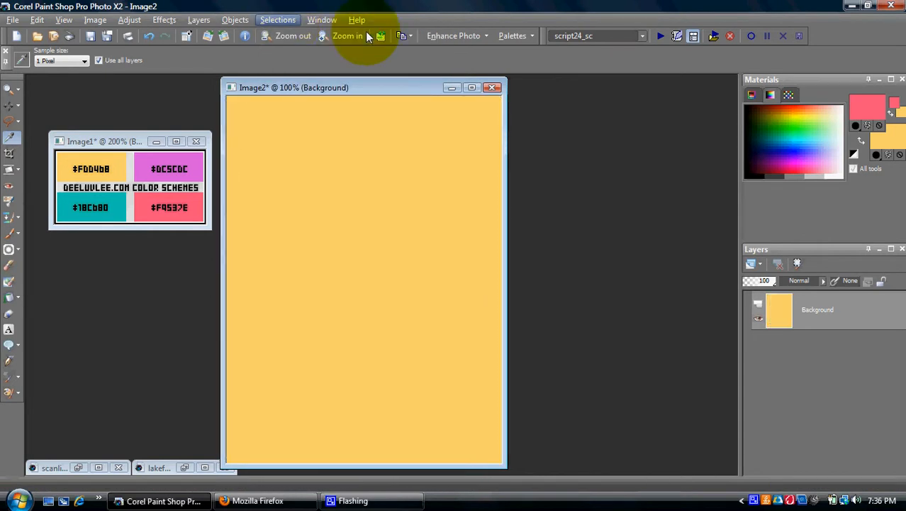
- Create a new 800 x 800 pixel image with a white raster background at 200 pixels/inch
left_click(11, 20)
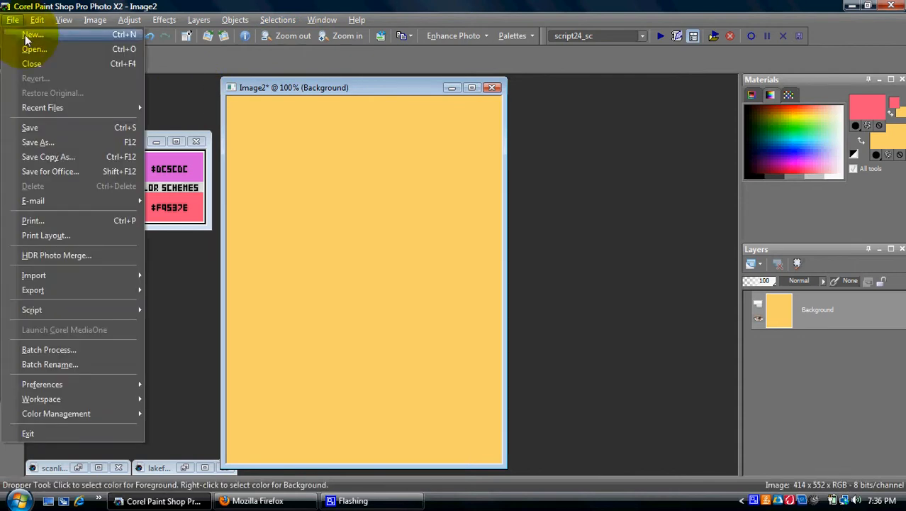
key("Escape")
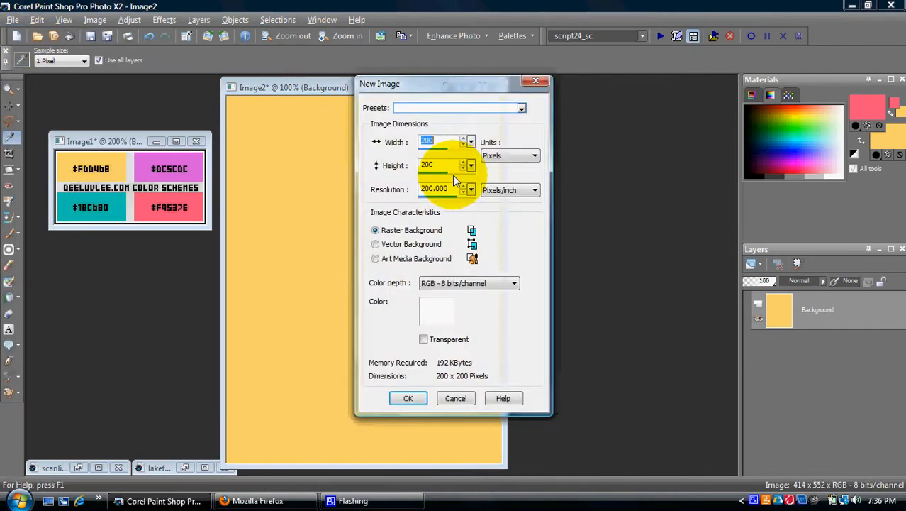
type("800")
key("Tab")
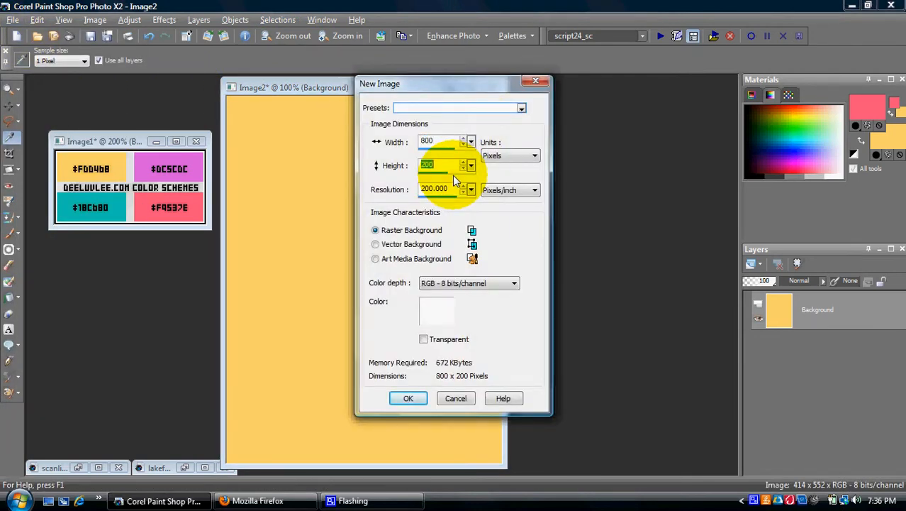
type("8")
key("Return")
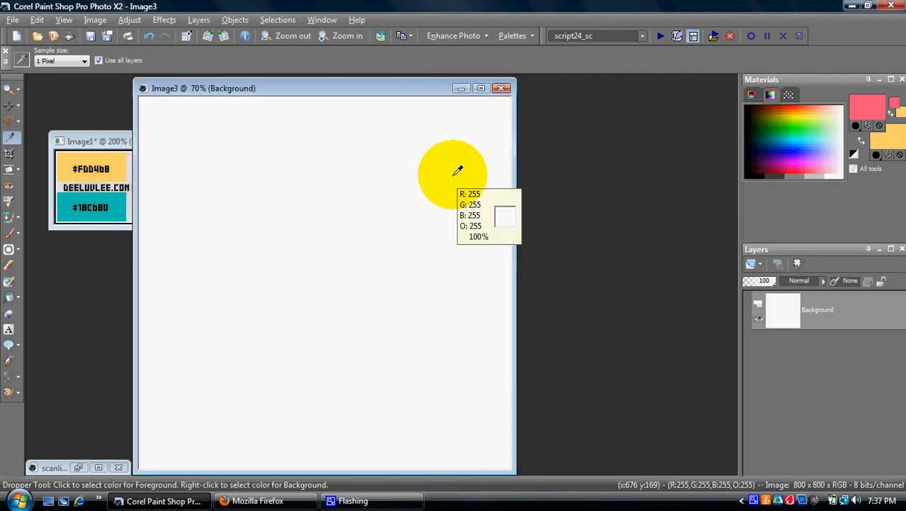
- Add a new raster layer with default settings to the 800 x 800 image and activate the Paint Brush tool
left_click(192, 20)
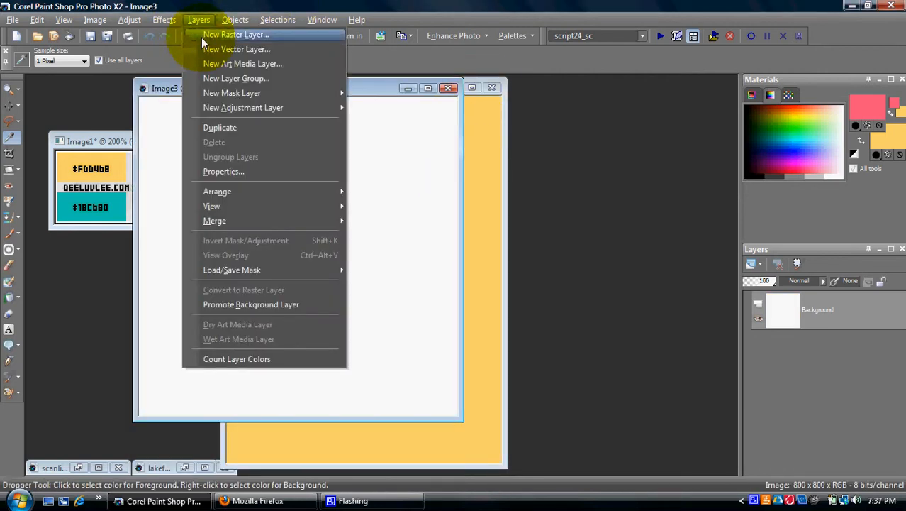
left_click(202, 36)
left_click(272, 308)
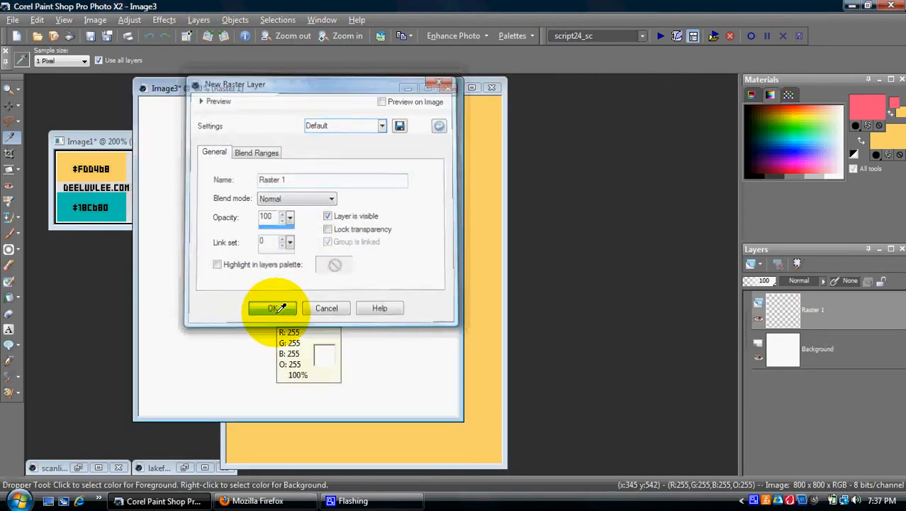
left_click(8, 209)
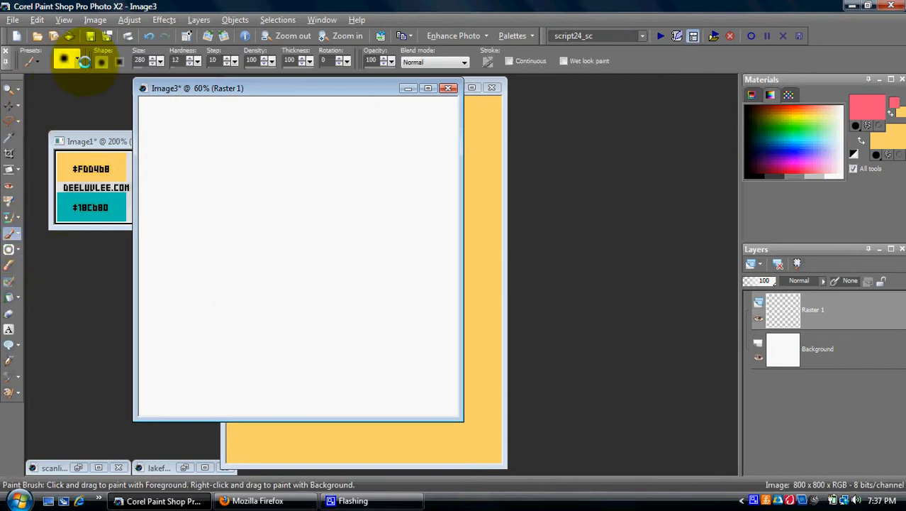
- Choose the +vectorr sunburst brush and stamp one pink sunburst in the centre of the 800 x 800 image's new layer
left_click(78, 64)
scroll(253, 198, "down", 2)
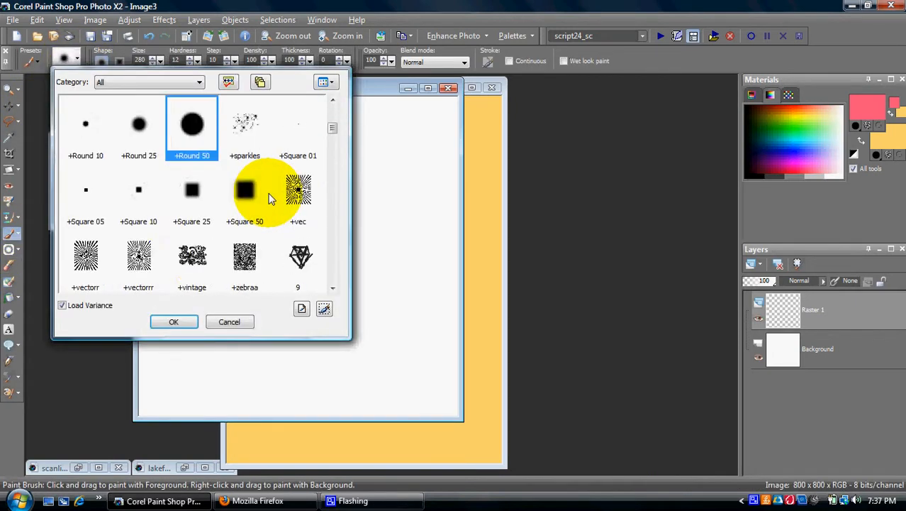
scroll(146, 266, "down", 2)
left_click(138, 256)
left_click(82, 117)
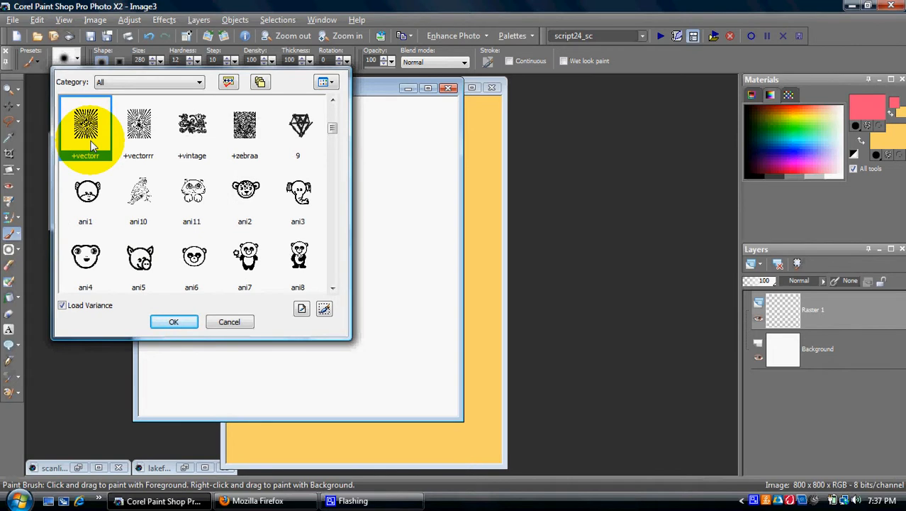
left_click(175, 321)
left_click(300, 254)
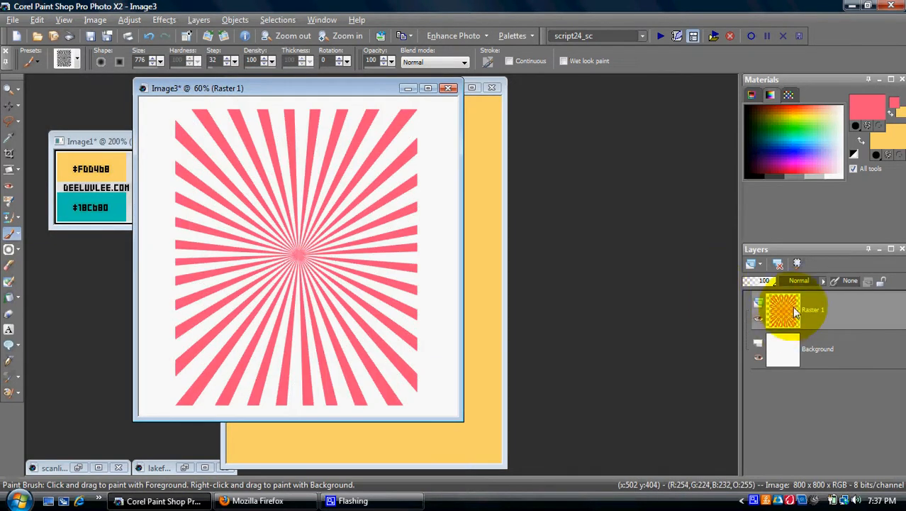
- Copy the pink sunburst layer into the yellow Image2 as a new layer, filling the canvas with its rays
mouse_move(803, 315)
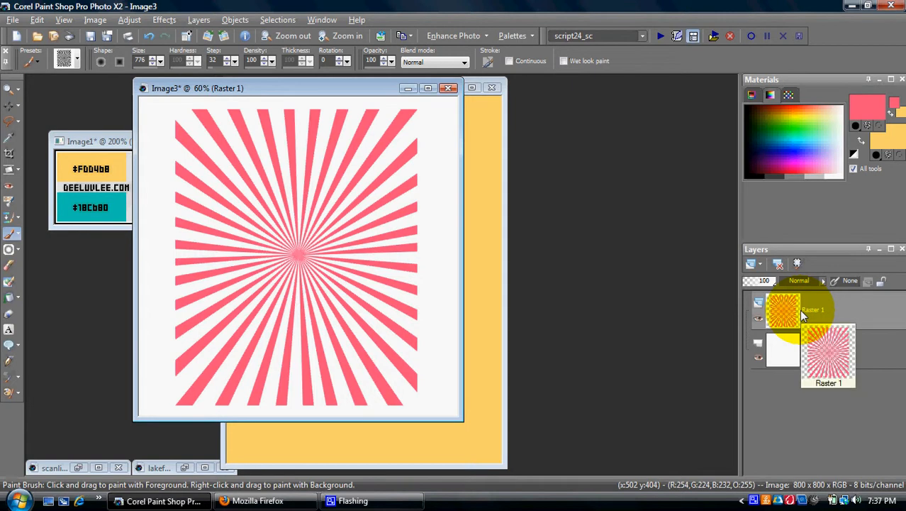
left_click_drag(803, 316, 512, 182)
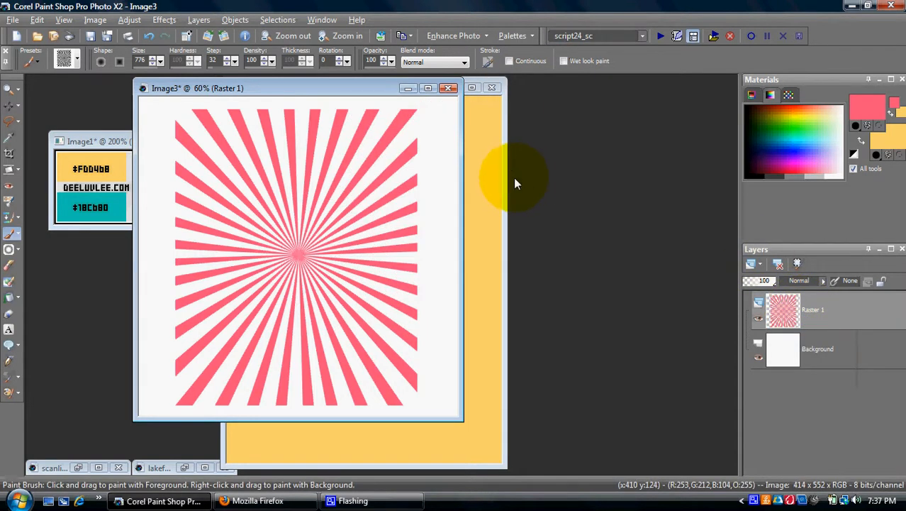
left_click(36, 19)
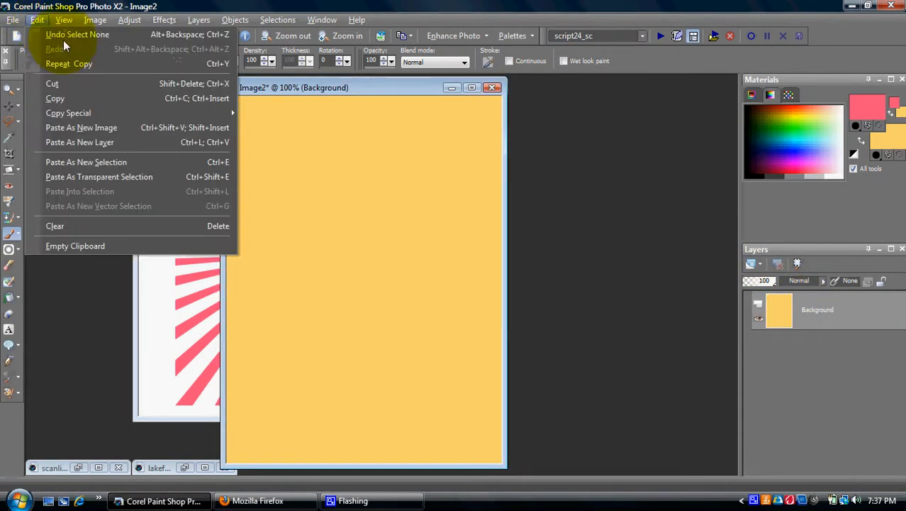
mouse_move(41, 22)
left_click(136, 140)
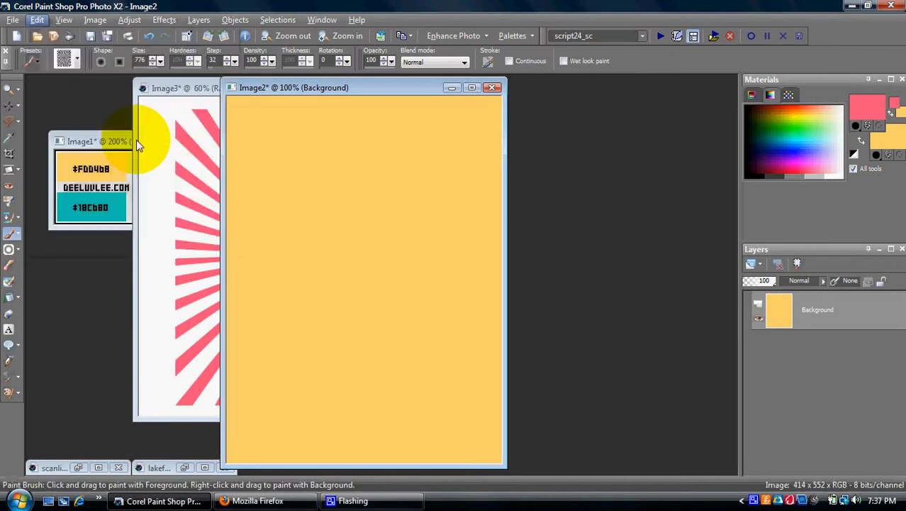
left_click_drag(287, 87, 398, 101)
- Clear the pink sunburst from the 800 x 800 image, then sample the scheme's #DC5CDC swatch as foreground and its teal swatch as background
left_click(267, 90)
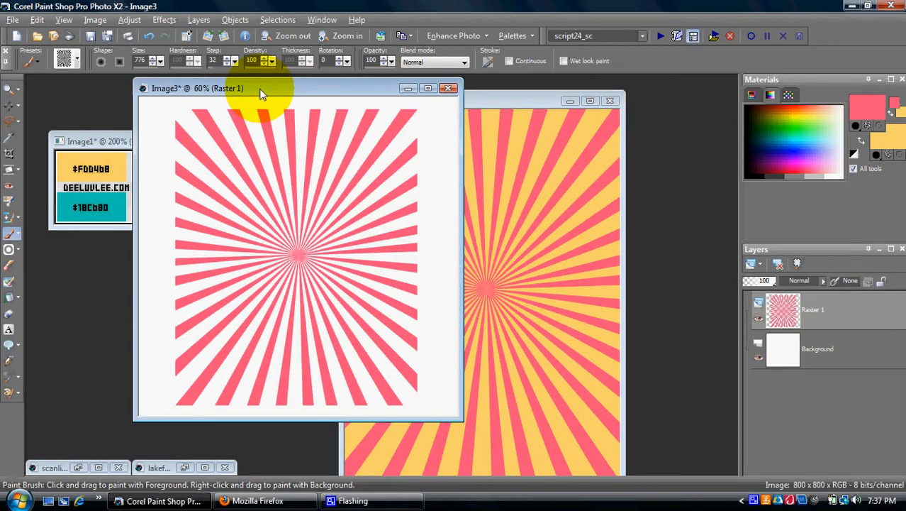
key("Delete")
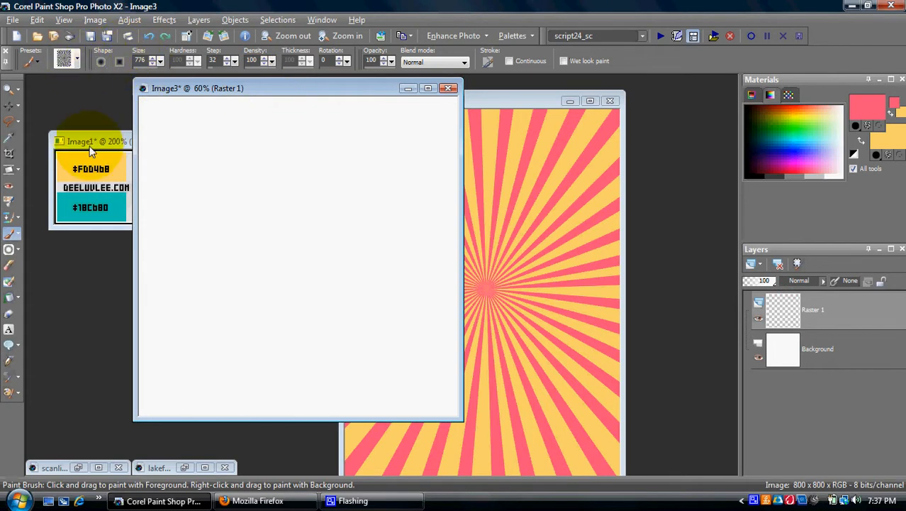
left_click(73, 141)
left_click(16, 142)
left_click(144, 171)
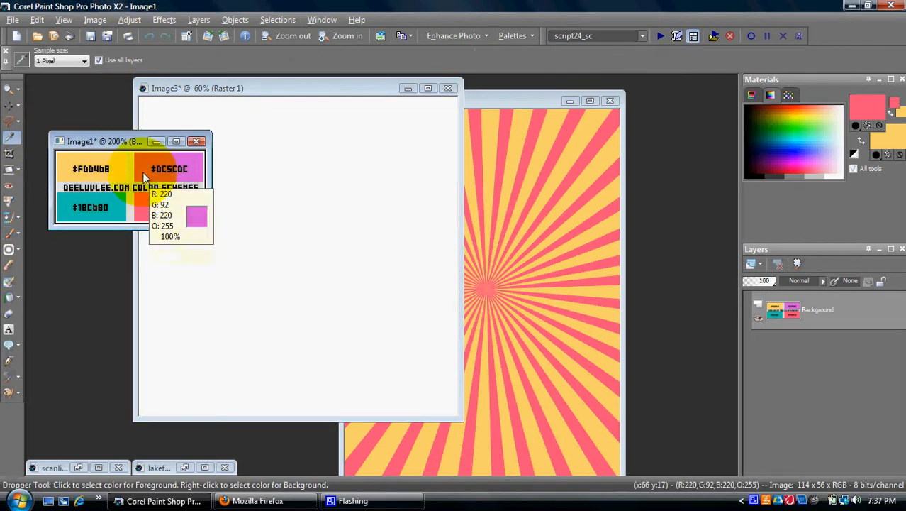
right_click(113, 206)
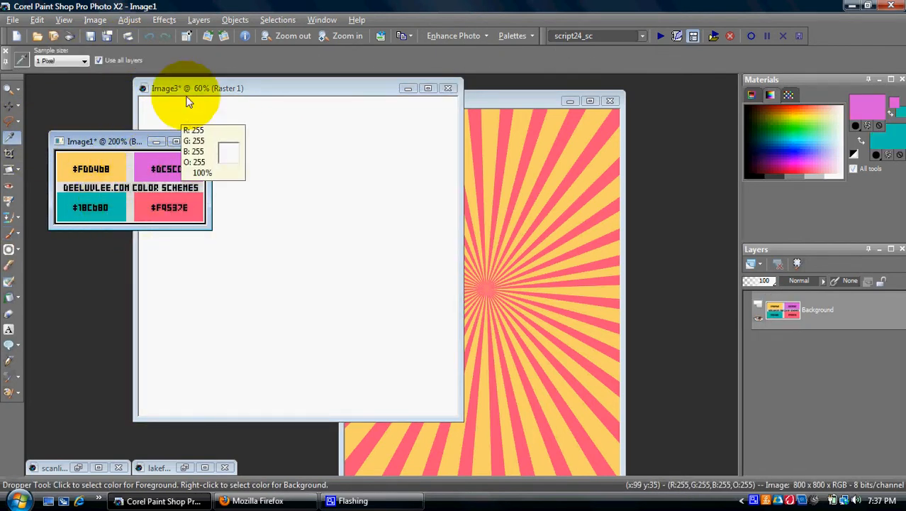
- Stamp a purple sunburst in the 800 x 800 image and paste a copy as a new layer above Image2's pink sunburst
left_click(167, 88)
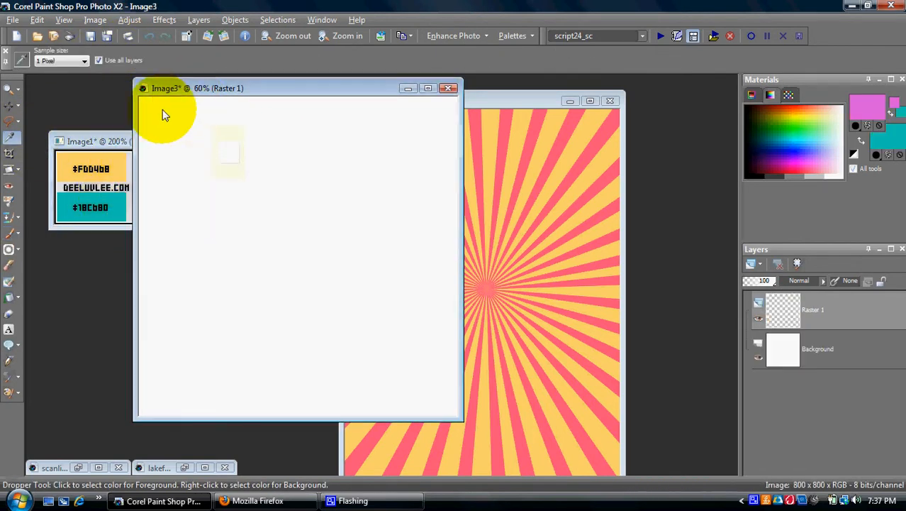
left_click(9, 234)
left_click(295, 251)
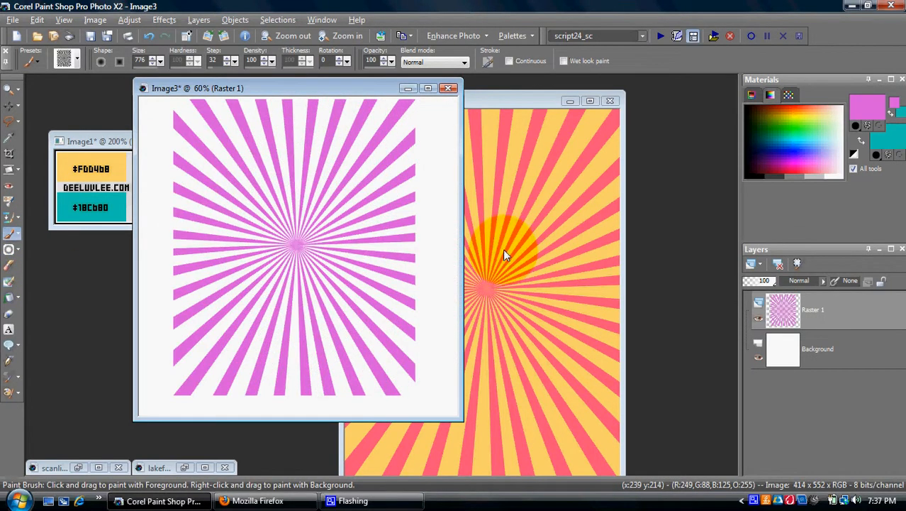
left_click(500, 99)
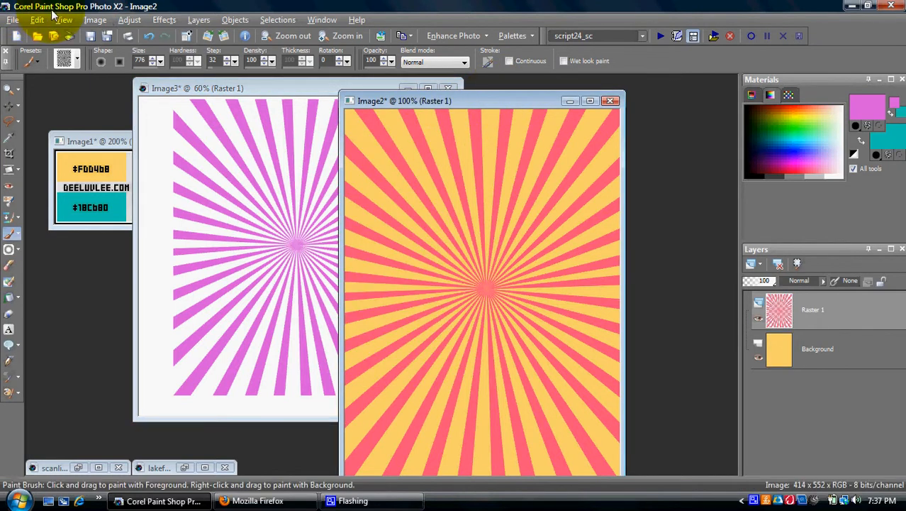
key("ctrl+l")
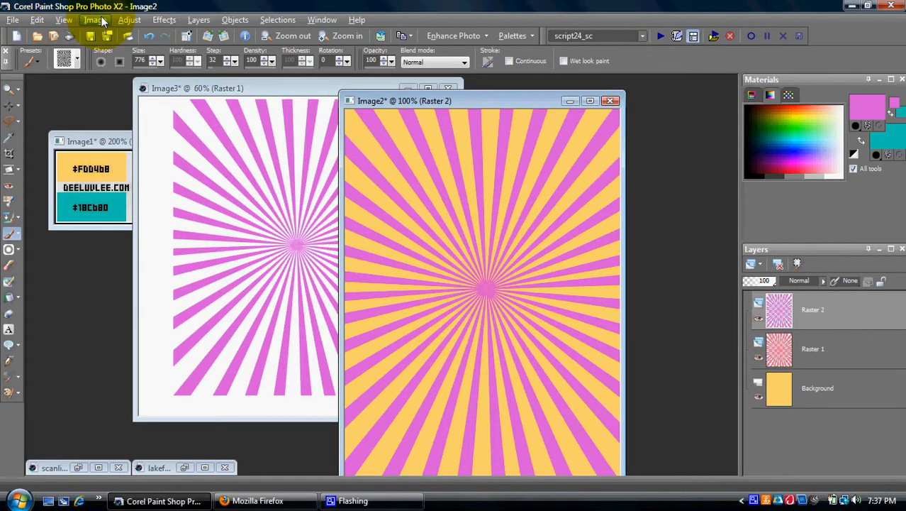
- Temporarily hide the purple sunburst layer to compare it with the pink one beneath, then make the purple layer active
left_click(825, 394)
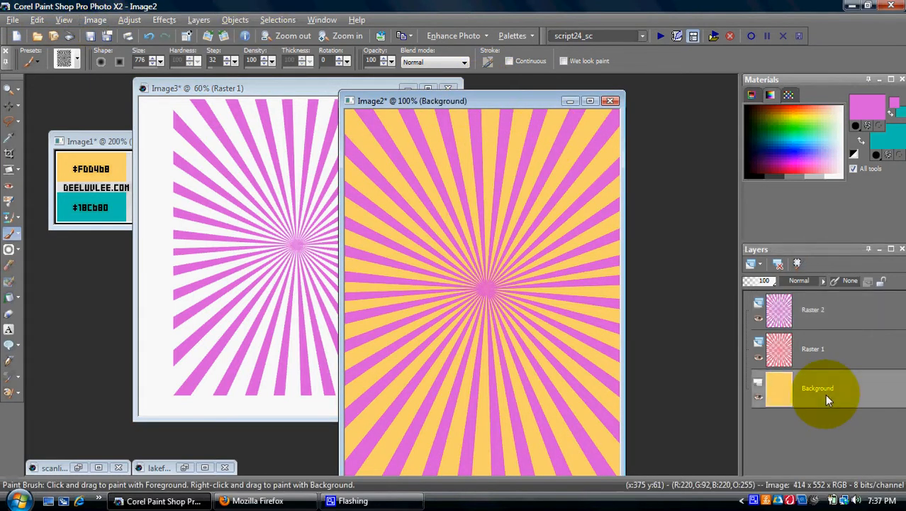
left_click(824, 354)
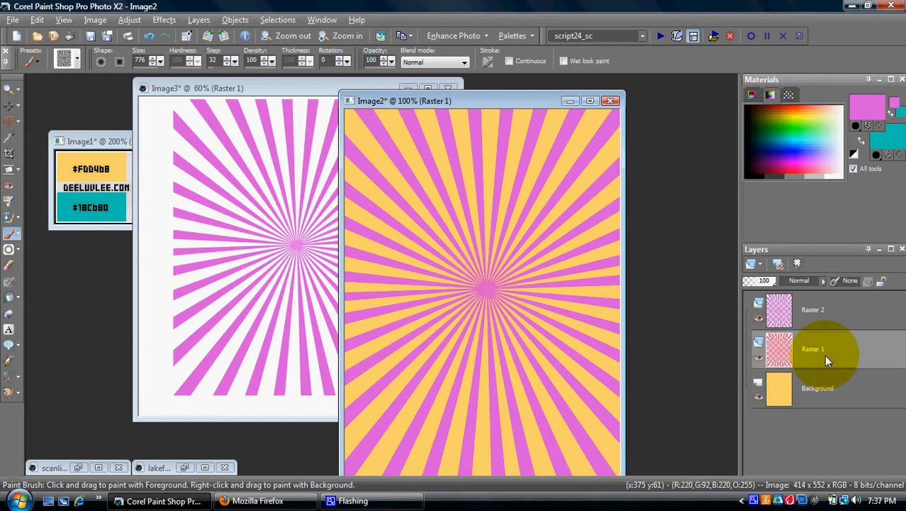
left_click(758, 317)
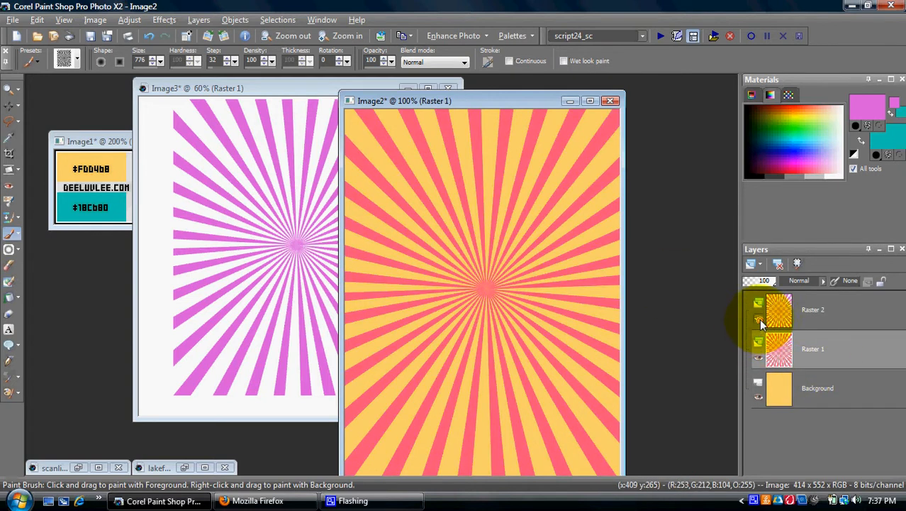
left_click(809, 308)
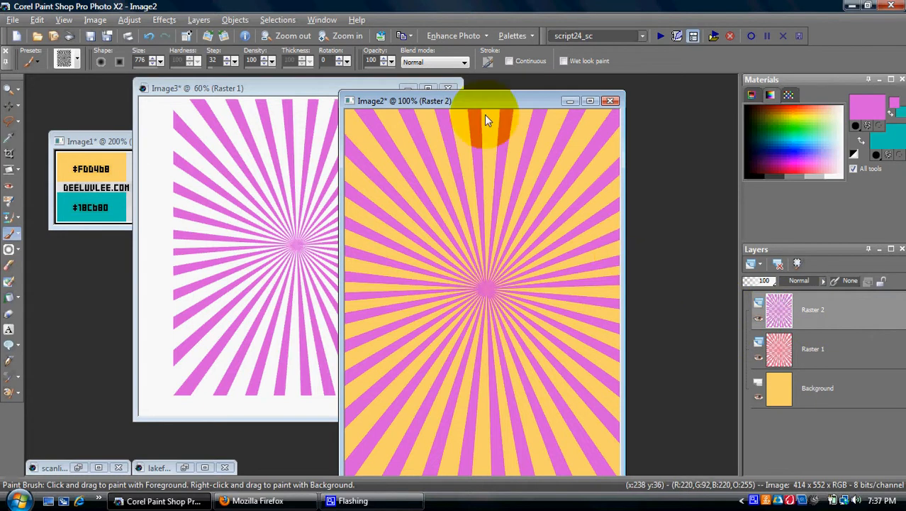
- Close the 800 x 800 image without saving and reposition the Image2 window so the whole canvas fits the workspace
left_click_drag(473, 105, 371, 107)
left_click(167, 88)
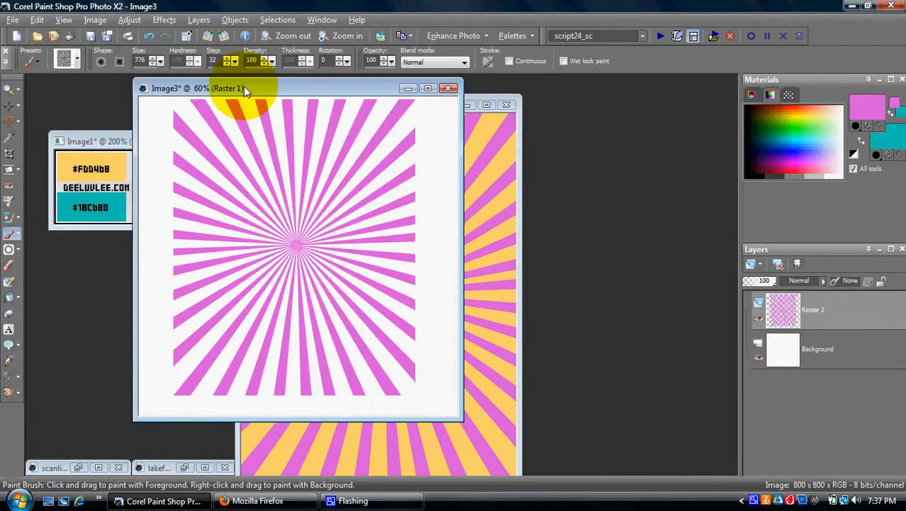
left_click(450, 88)
left_click(478, 282)
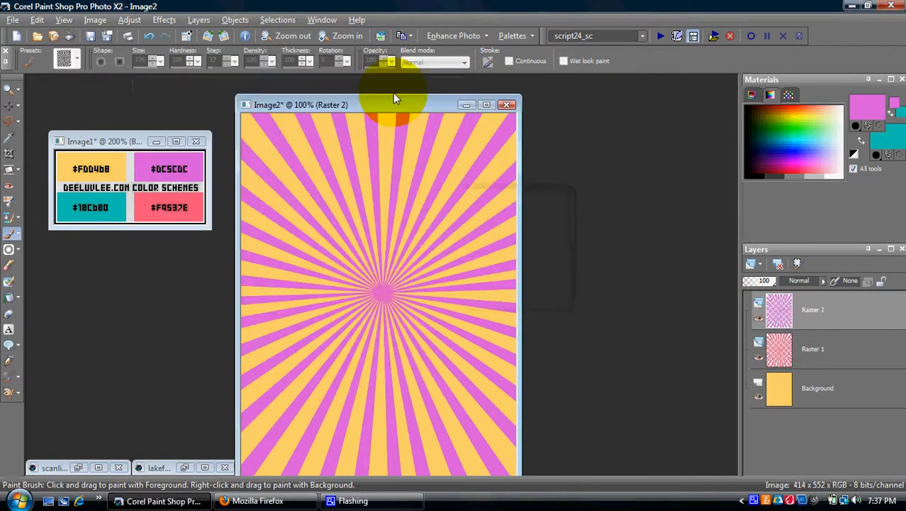
left_click_drag(393, 93, 373, 89)
- Activate the Freehand Selection tool and set both its feather and its smoothing to 0
left_click(17, 122)
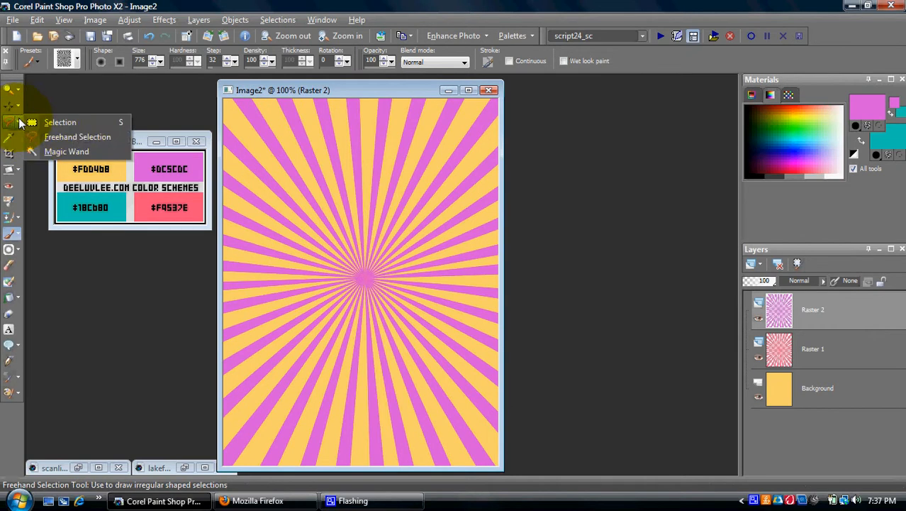
left_click(78, 136)
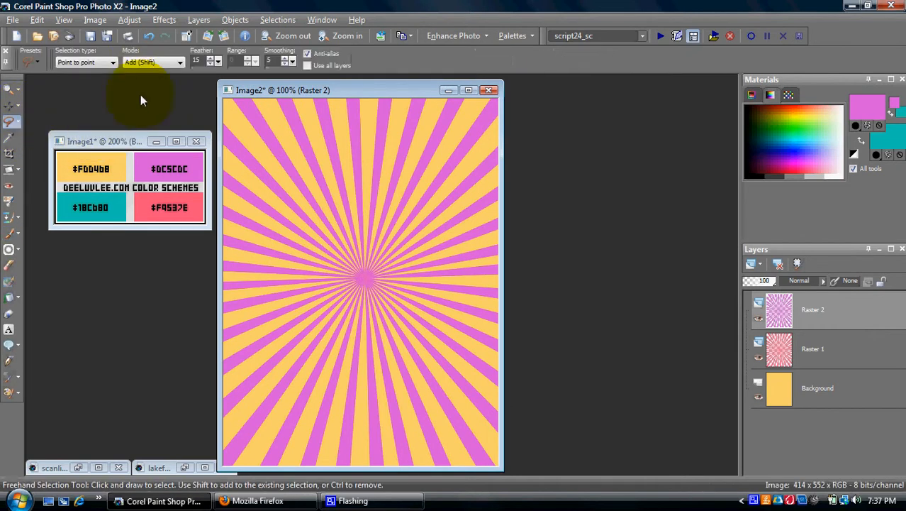
left_click(162, 62)
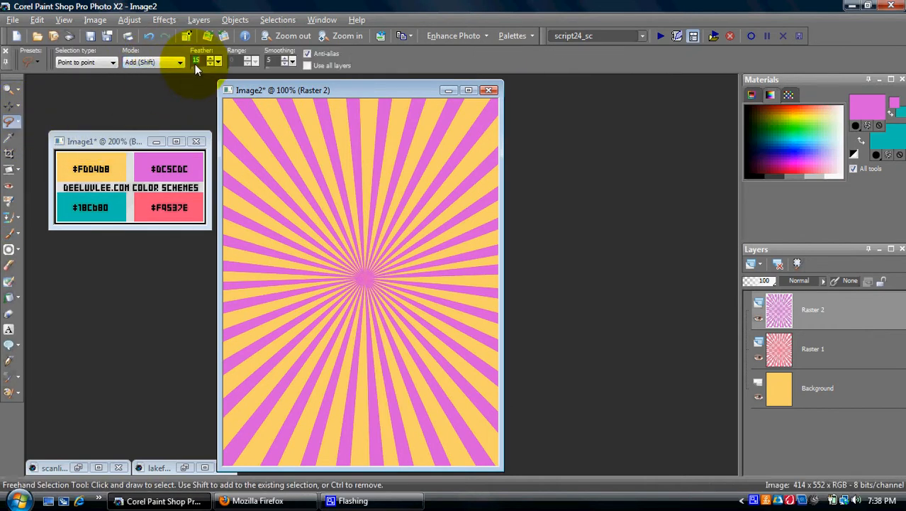
type("0")
key("Tab")
type("0")
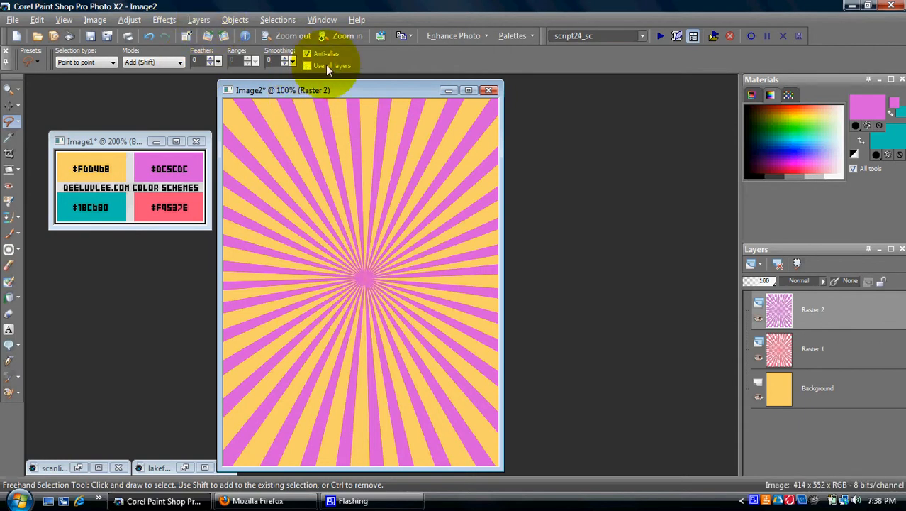
- On the Raster 2 layer, select the second purple ray left of the vertical with a point-to-point wedge reaching the burst's centre
left_click(834, 307)
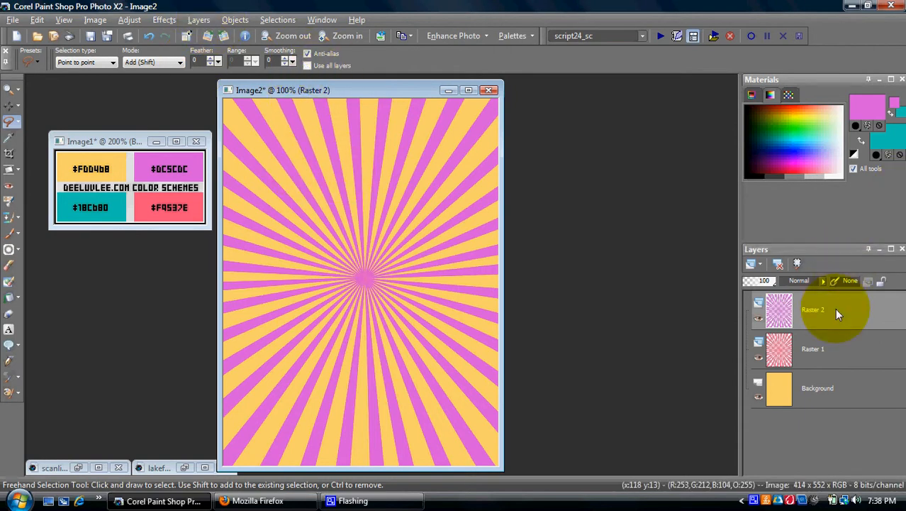
left_click(792, 308)
mouse_move(793, 307)
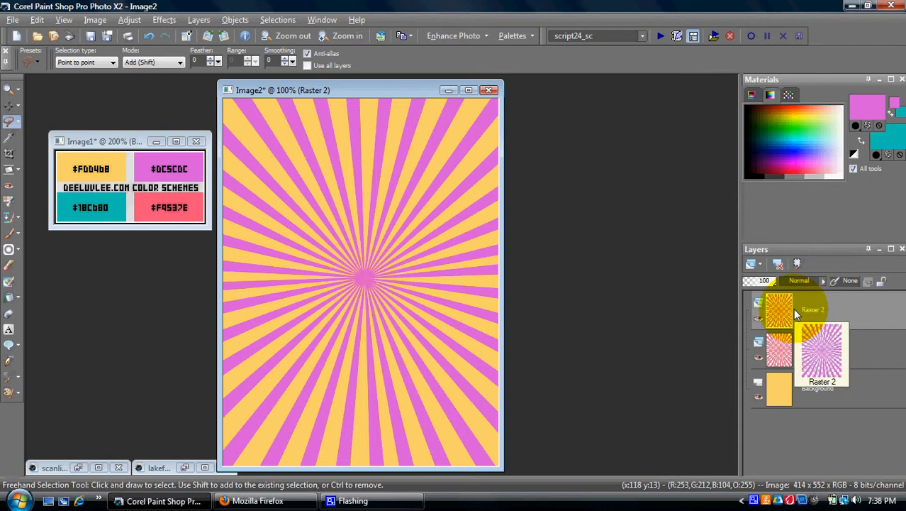
left_click(337, 183)
left_click(332, 80)
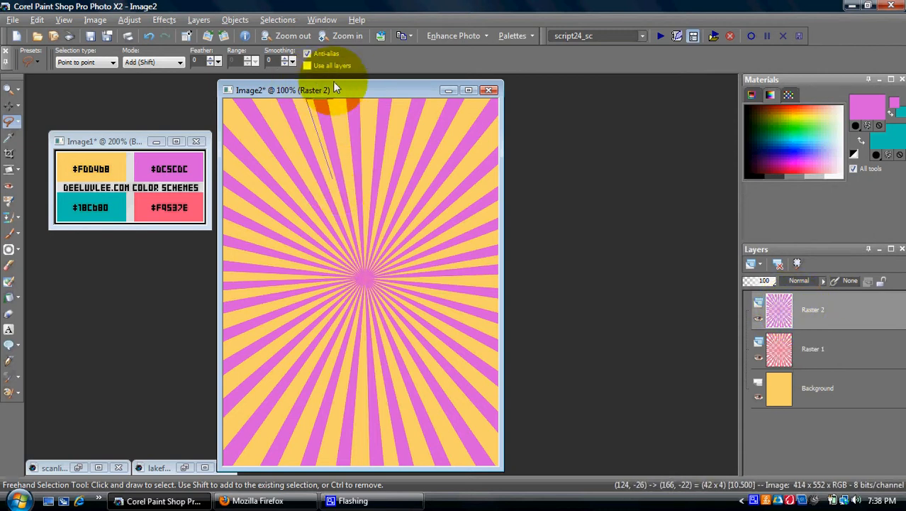
left_click(364, 274)
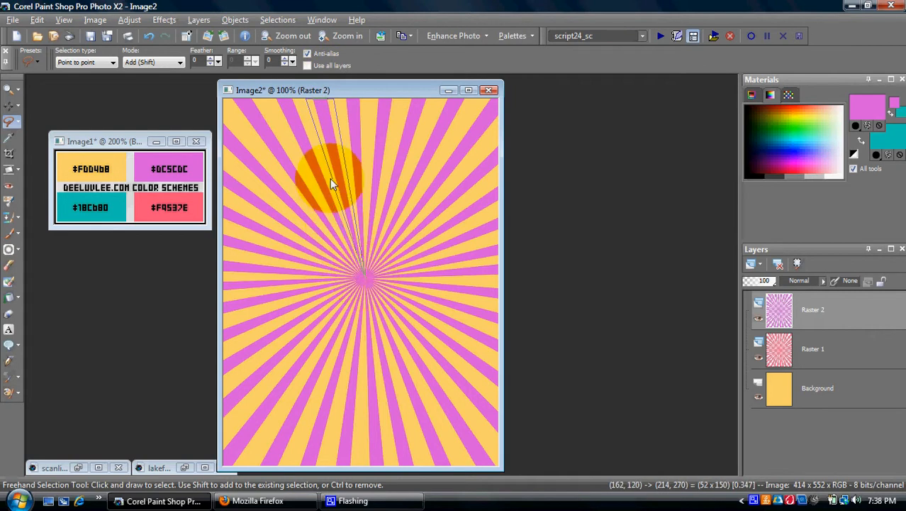
double_click(329, 178)
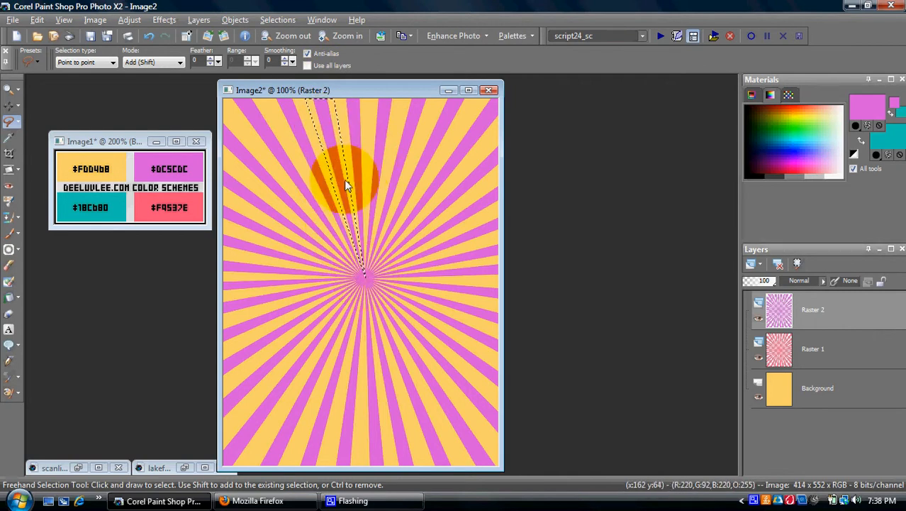
- Add the first purple ray right of the vertical to the selection as a wedge from the top edge to the burst's centre
left_click(373, 135)
left_click(373, 72)
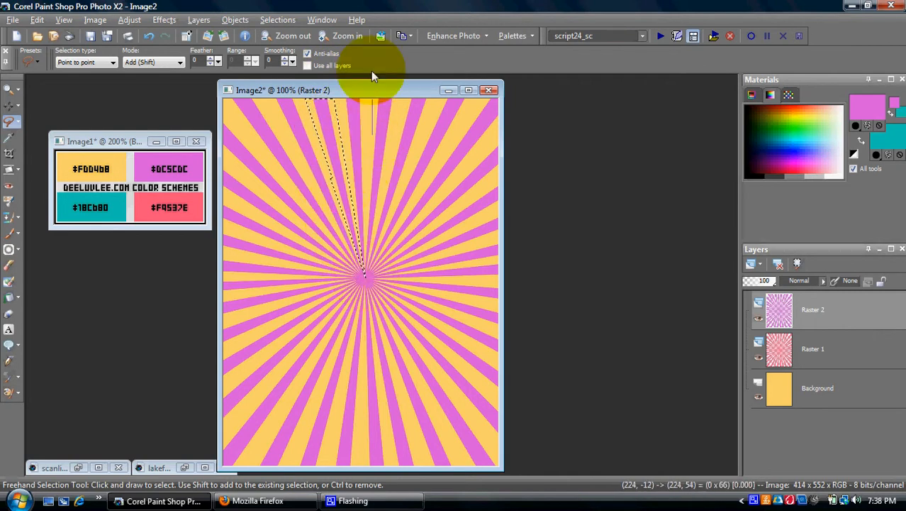
left_click(402, 77)
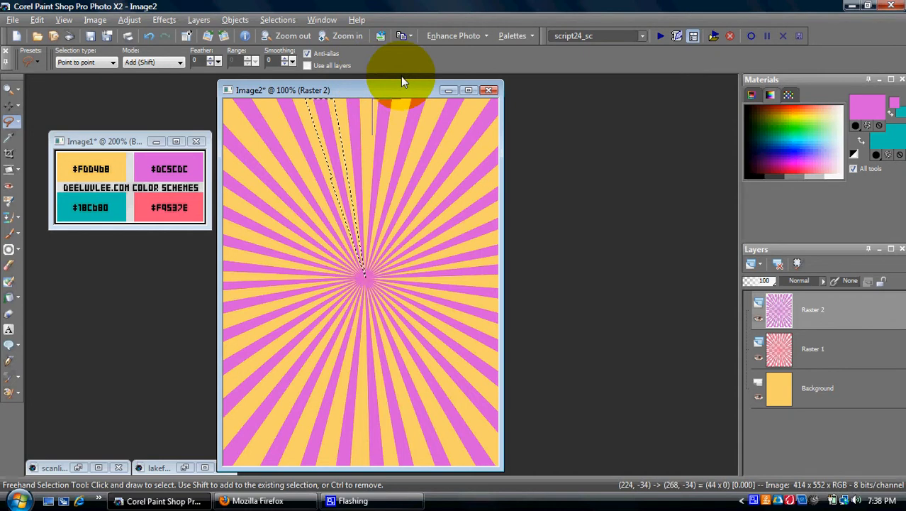
left_click(366, 277)
double_click(364, 140)
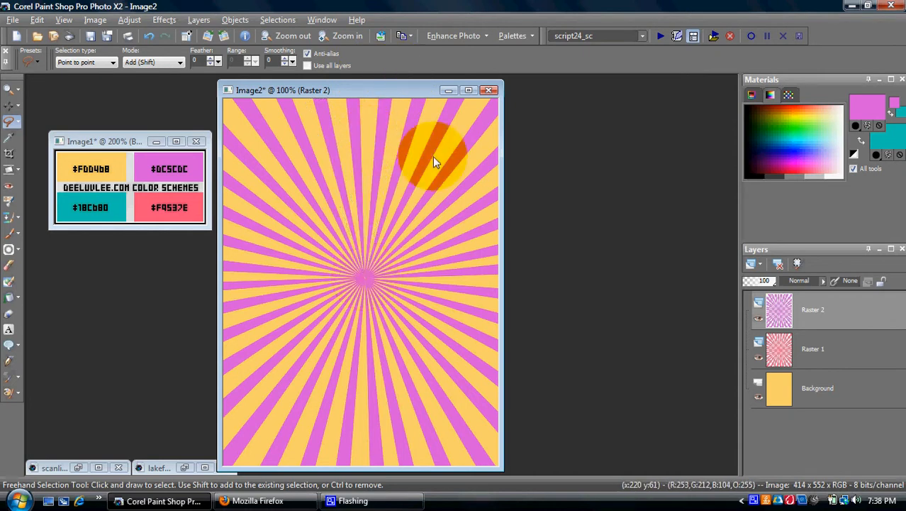
- Add the third purple ray right of the vertical to the selection as a wedge from the top edge to the burst's centre
left_click(436, 92)
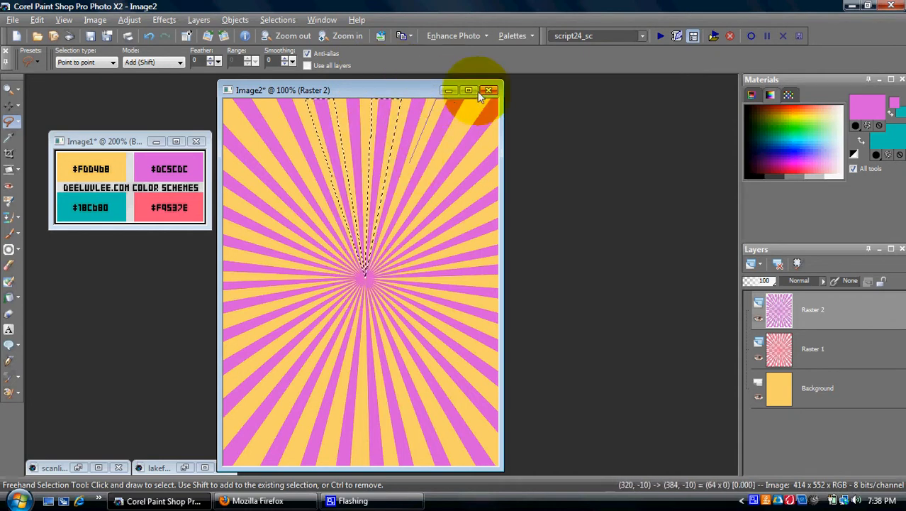
left_click(479, 92)
left_click(366, 278)
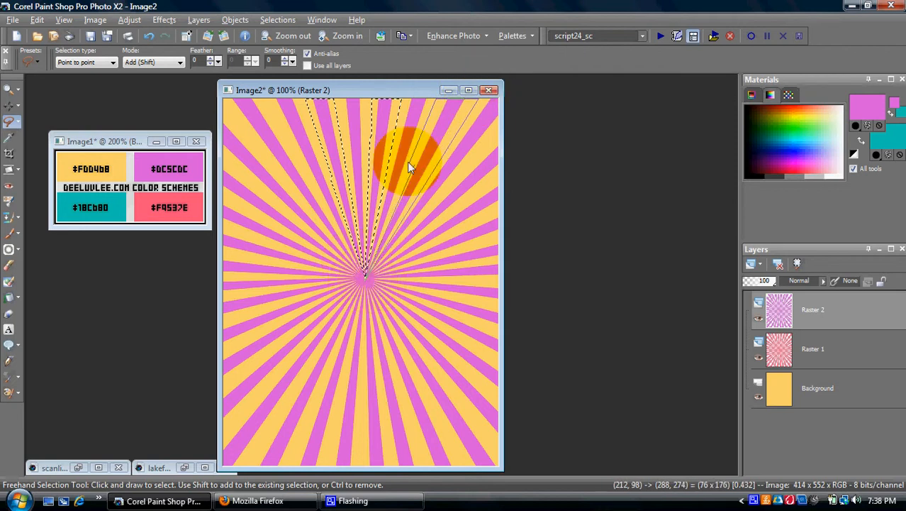
double_click(407, 162)
- Add the next alternate purple ray to the selection as a wedge from the canvas's upper right edge to the burst's centre
left_click(471, 165)
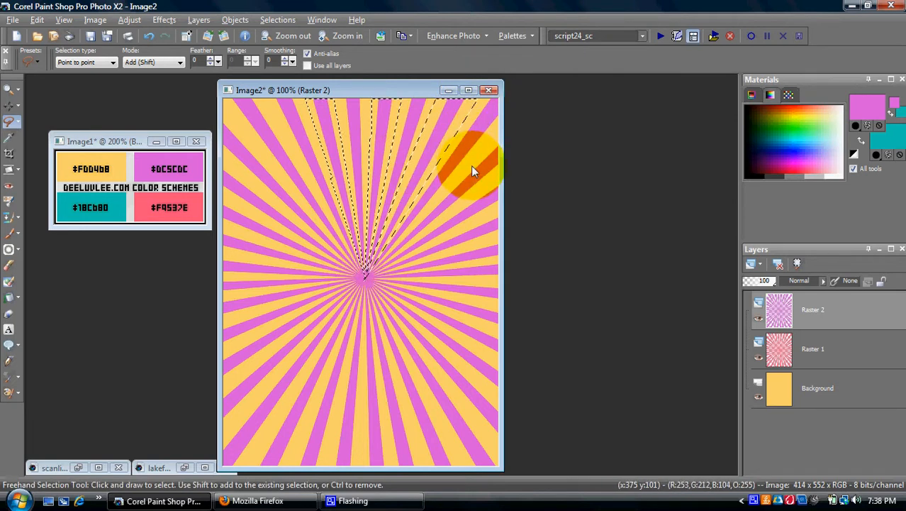
left_click(504, 130)
left_click(504, 173)
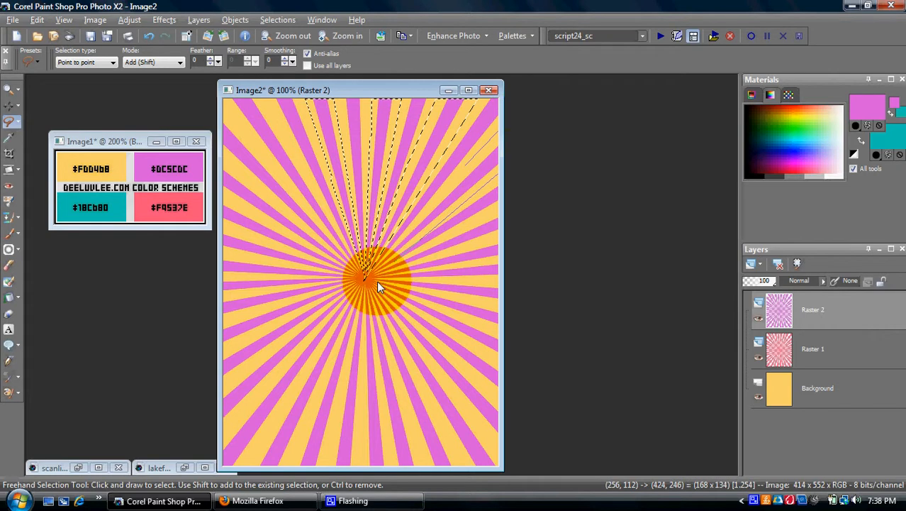
left_click(359, 282)
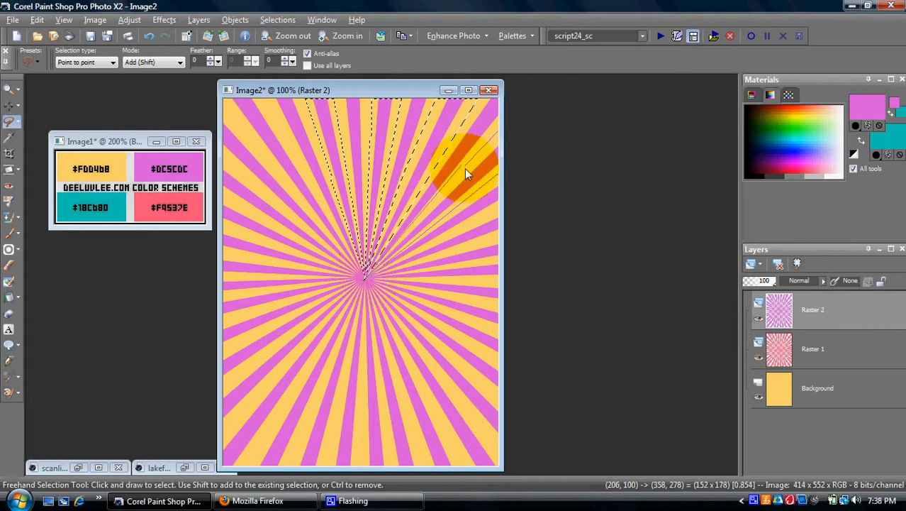
double_click(468, 171)
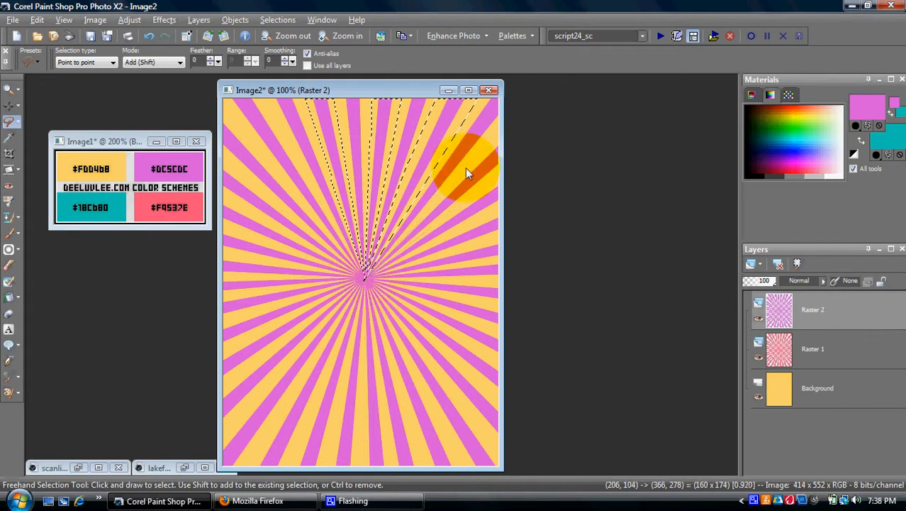
right_click(754, 501)
left_click(768, 469)
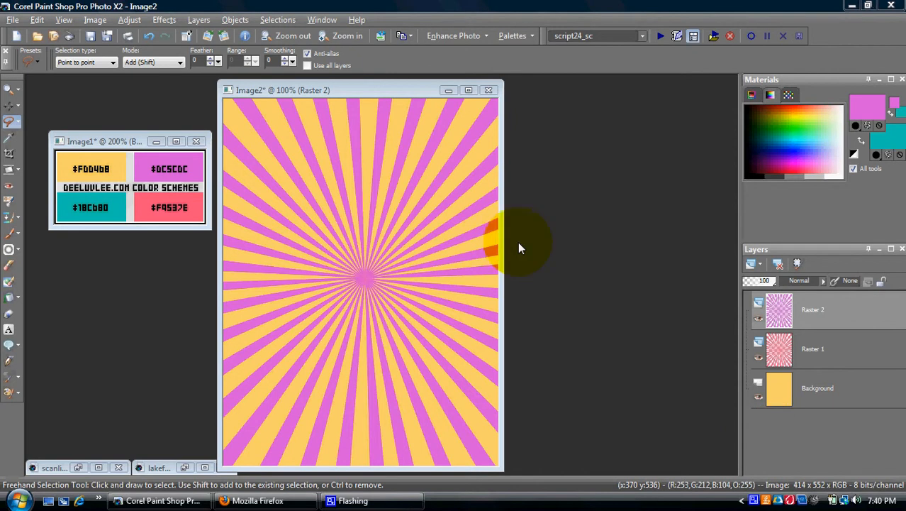
- Delete the selected alternate purple rays from Raster 2 in Image2 and clear the selection
left_click(333, 91)
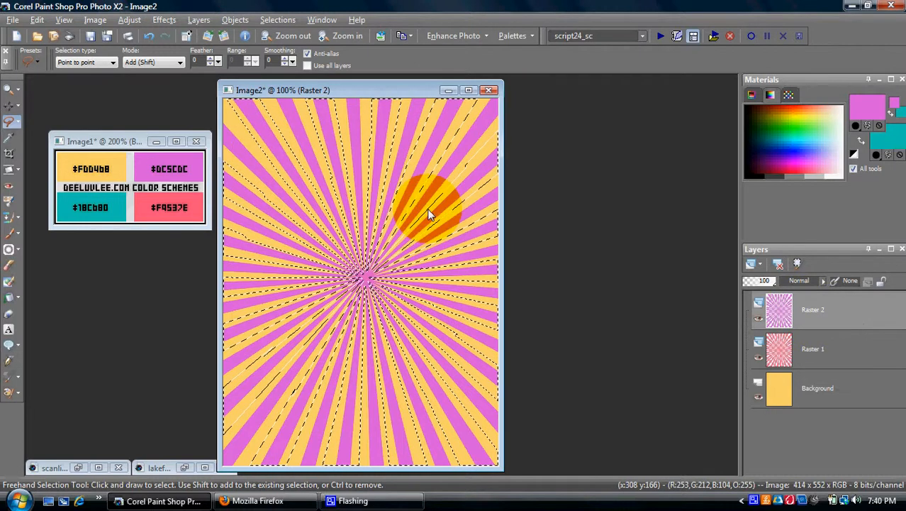
key("Delete")
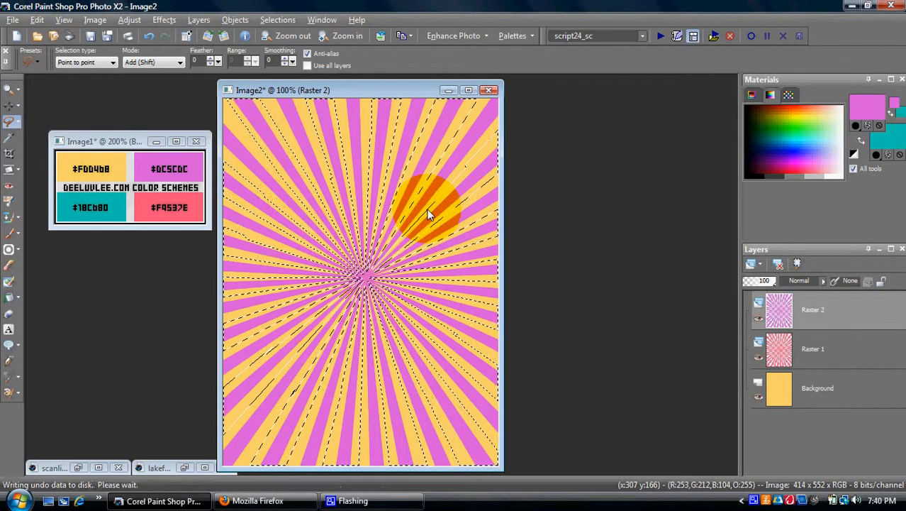
key("ctrl+d")
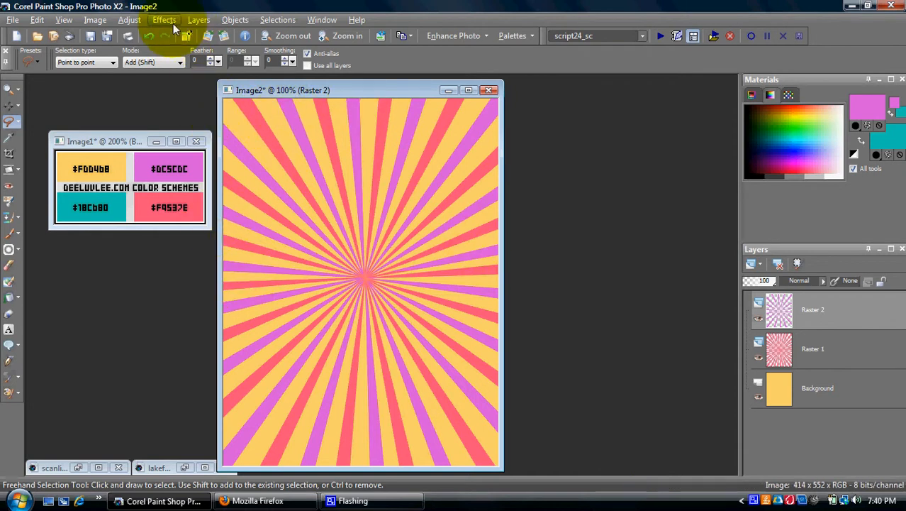
- Flatten Image2 by merging all of its layers
left_click(198, 20)
mouse_move(297, 221)
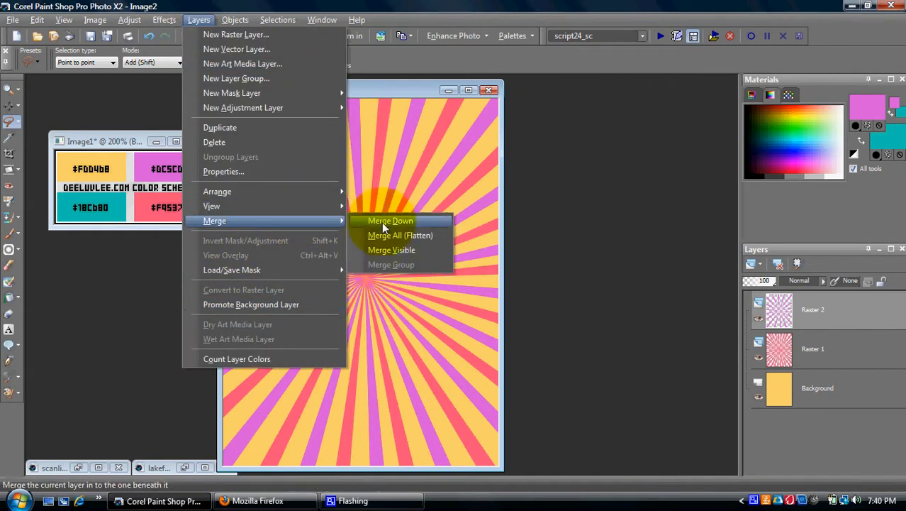
left_click(390, 234)
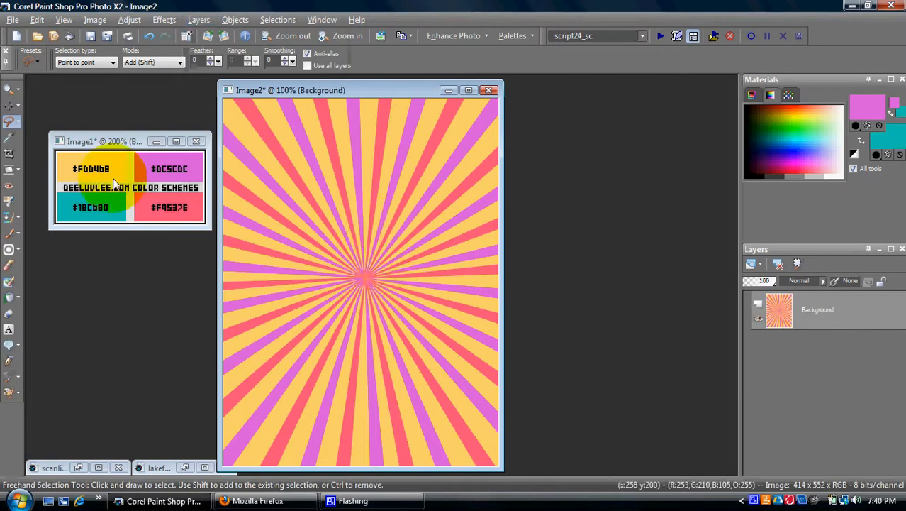
- Activate the Magic Wand with Add mode, Color matching, tolerance 20, feather 0, Contiguous on and anti-aliasing set to Outside
left_click(22, 122)
left_click(54, 152)
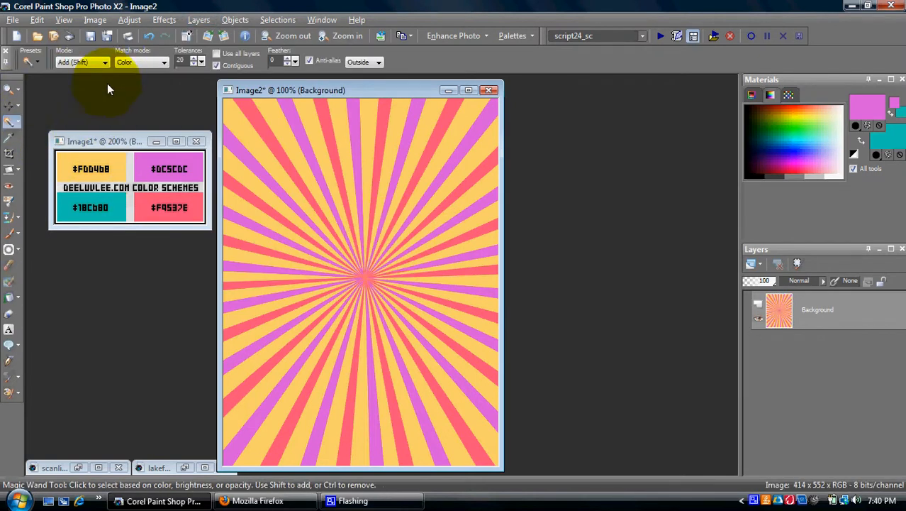
left_click(93, 64)
left_click(93, 66)
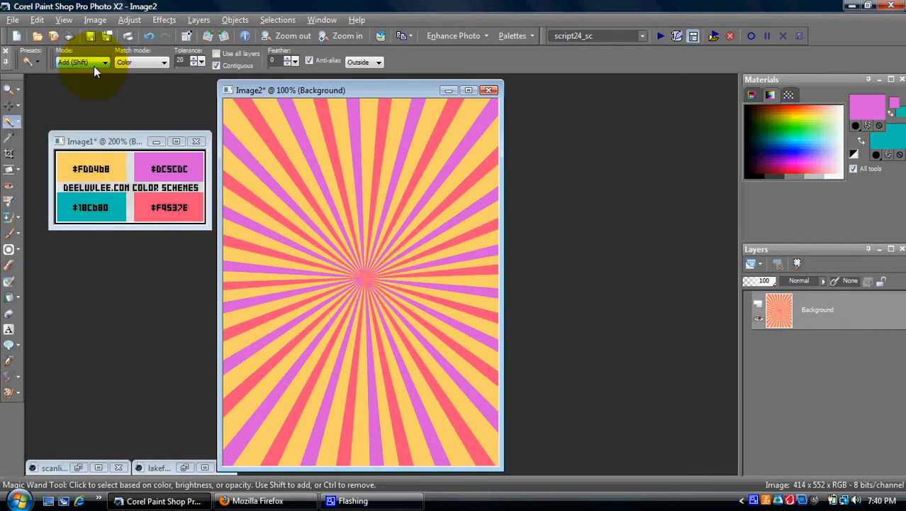
left_click(161, 64)
left_click(162, 67)
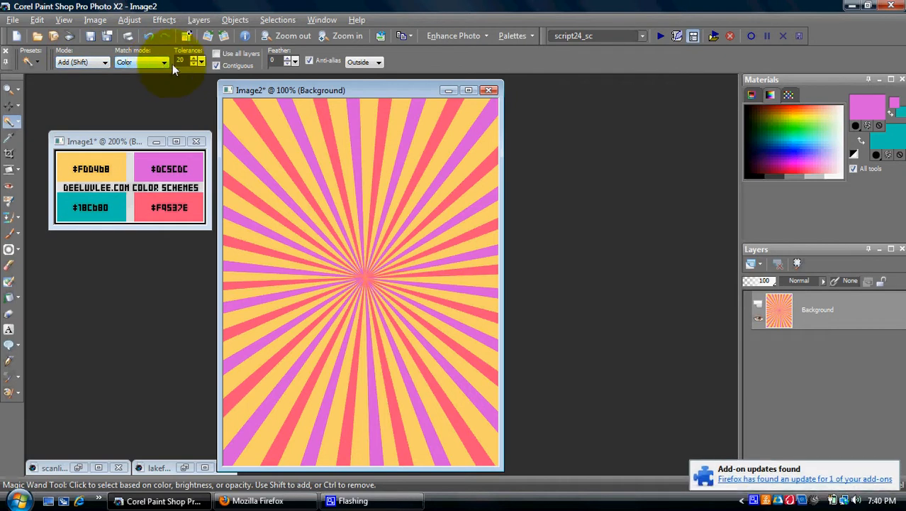
left_click(217, 65)
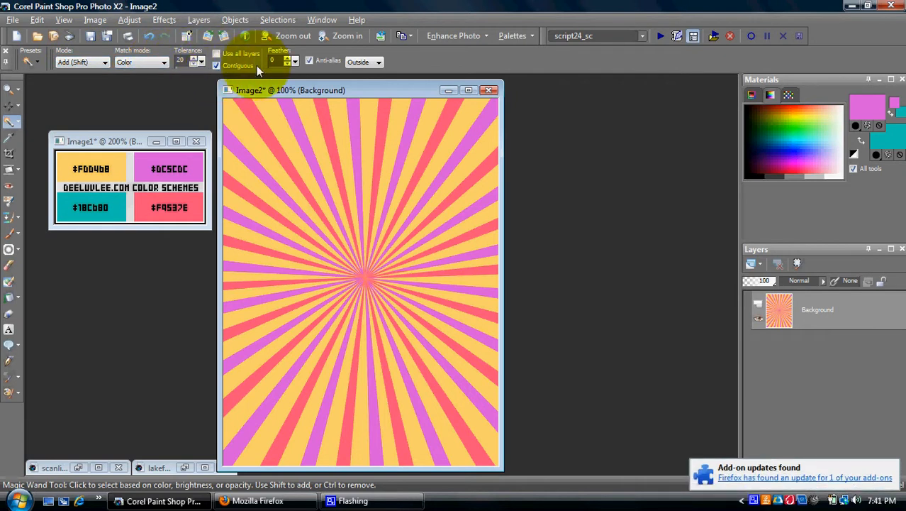
left_click(374, 62)
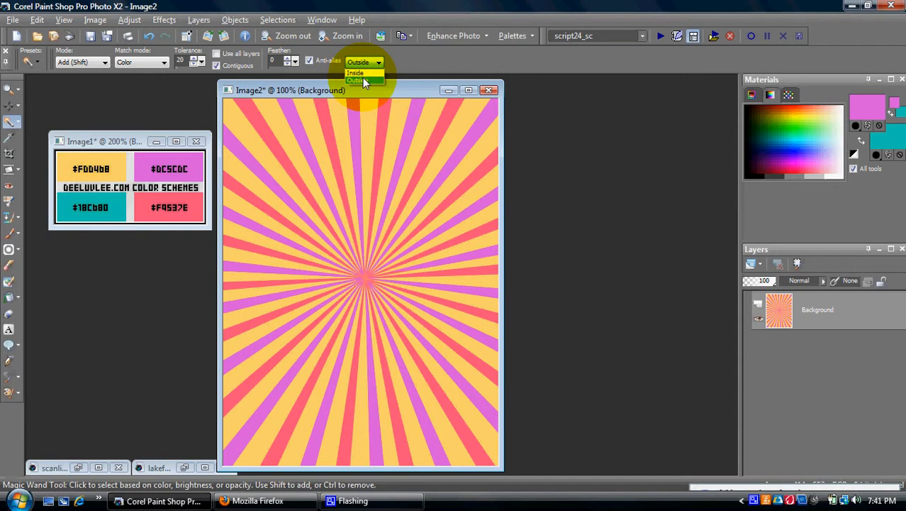
left_click(362, 77)
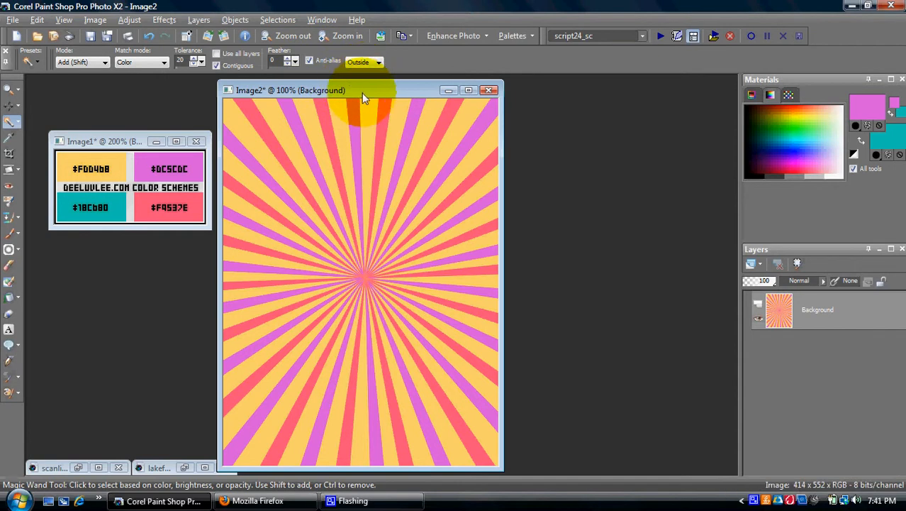
- Select every other yellow ray along the burst's top and right sides, starting with the one between the leftmost top pink and purple rays
left_click(279, 131)
left_click(341, 130)
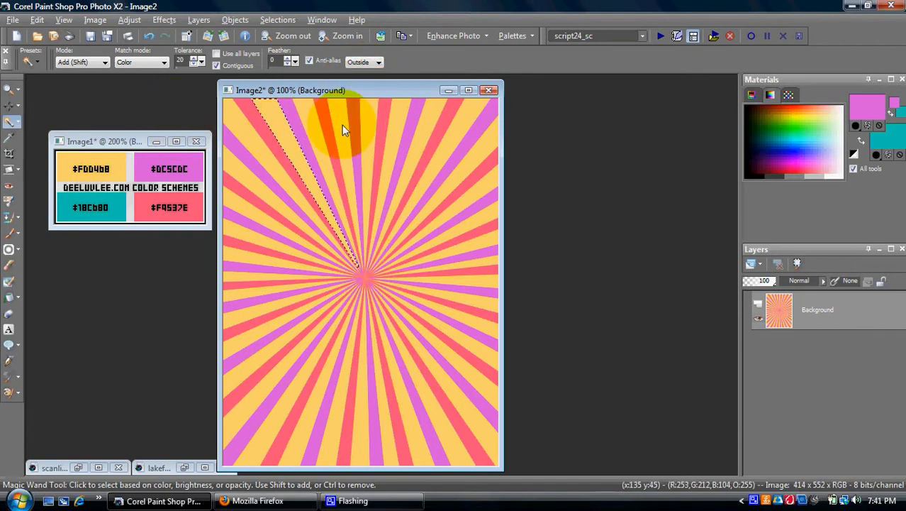
left_click(398, 120)
left_click(453, 130)
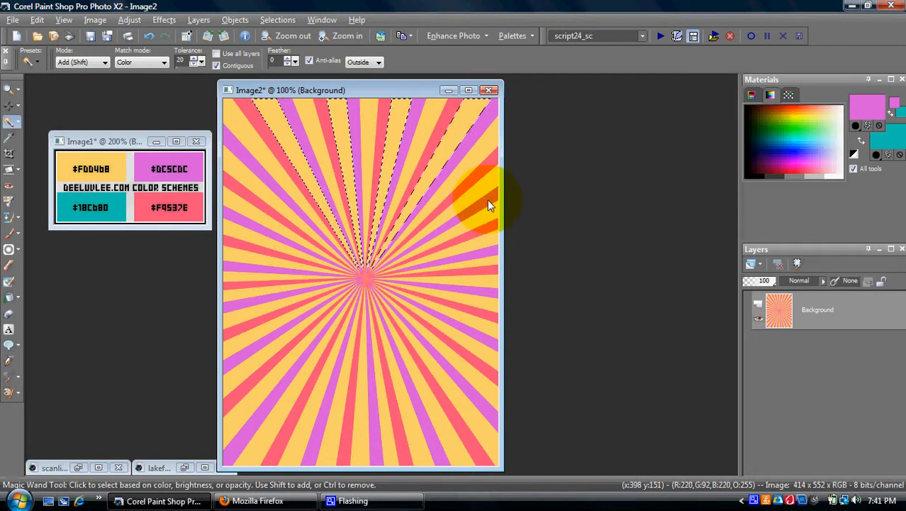
left_click(487, 200)
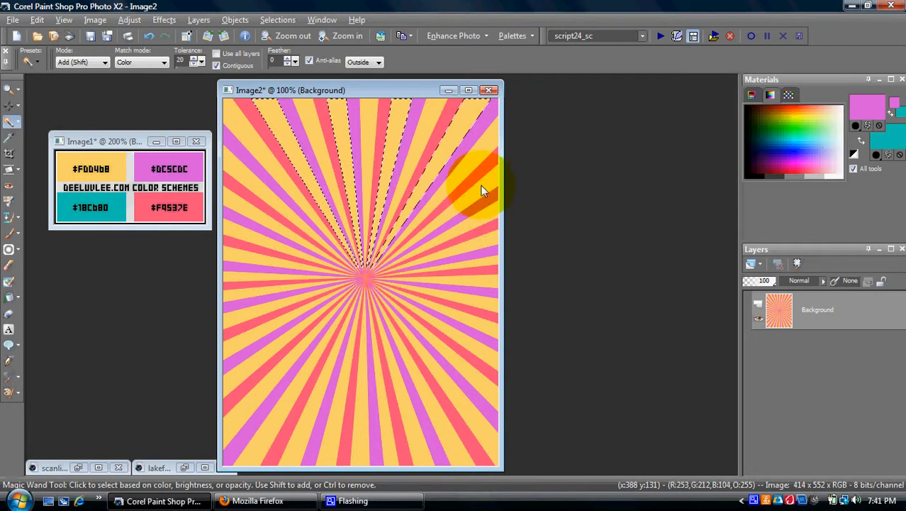
left_click(491, 244)
left_click(487, 312)
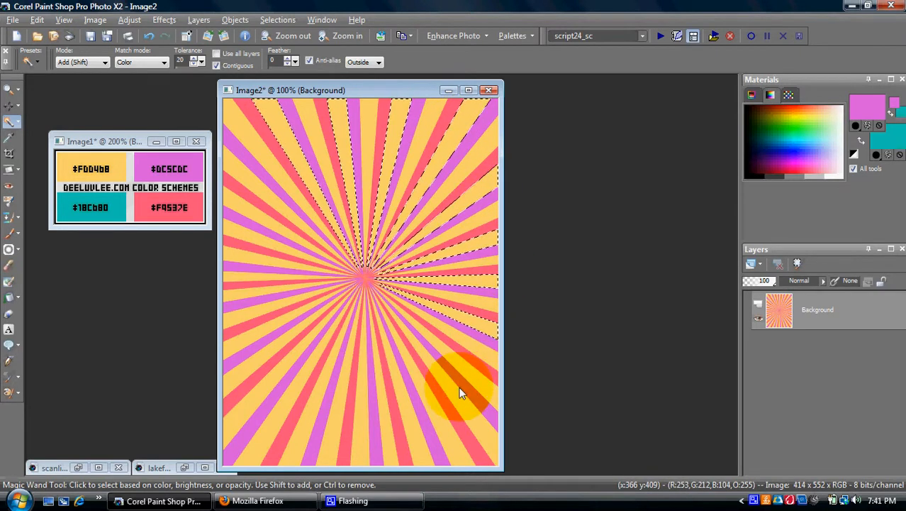
- Continue adding every other yellow ray along the burst's bottom and left sides until the full circle is covered
key("ctrl+d")
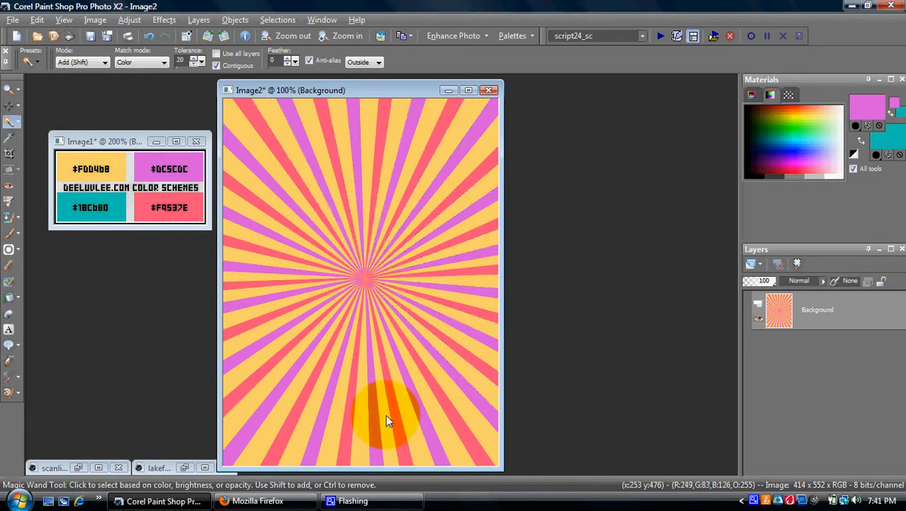
left_click(346, 415)
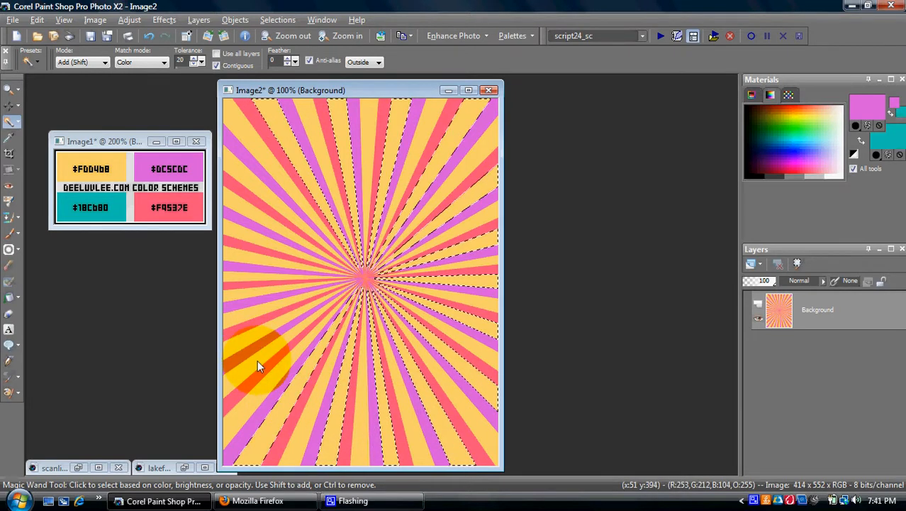
key("ctrl+d")
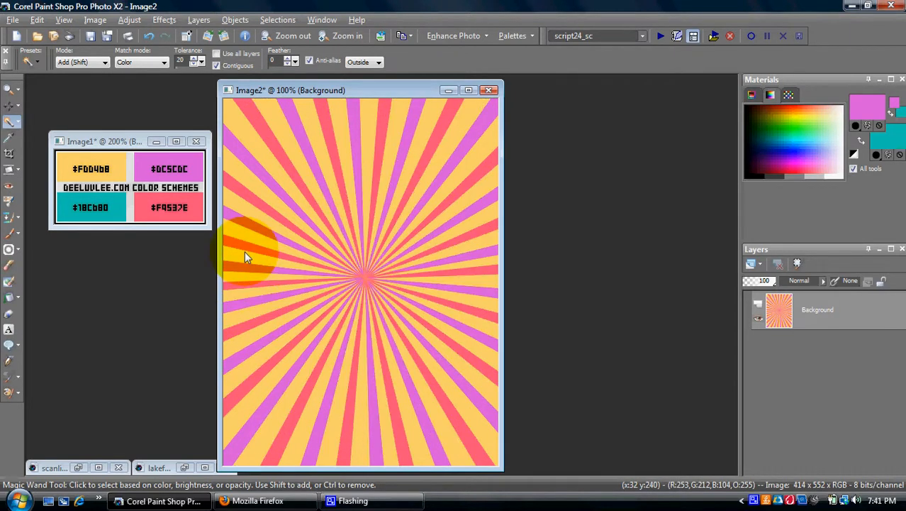
left_click(244, 245)
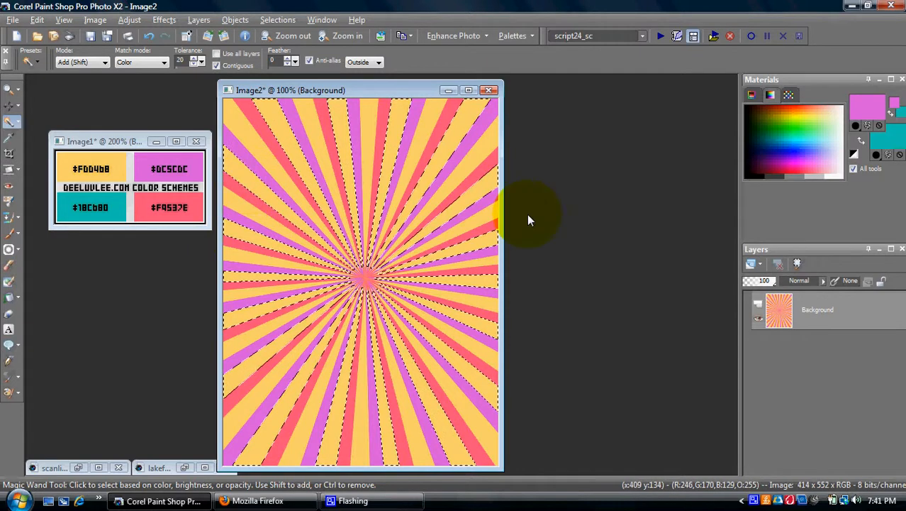
left_click(280, 154)
left_click(378, 153)
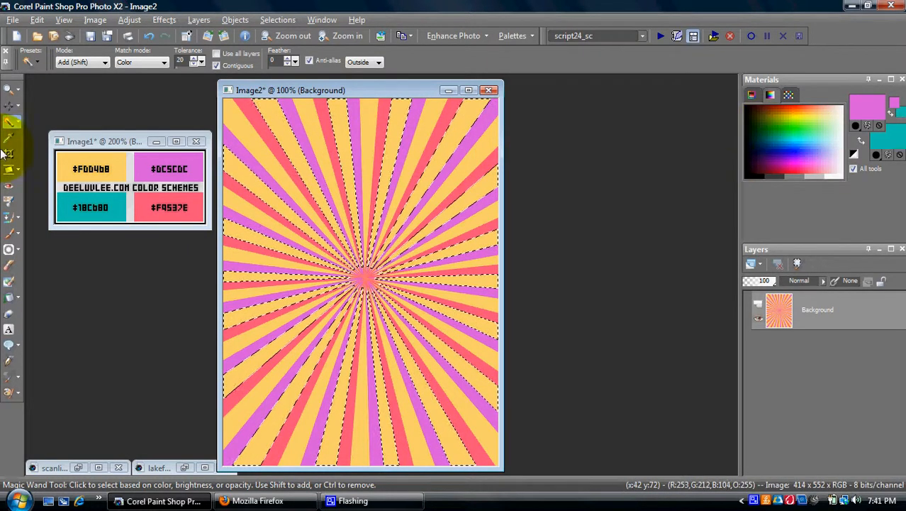
- Switch to the Dropper on the colour-scheme image, return to Image2 and fill the selected yellow rays with the teal background colour
left_click(64, 141)
left_click(9, 138)
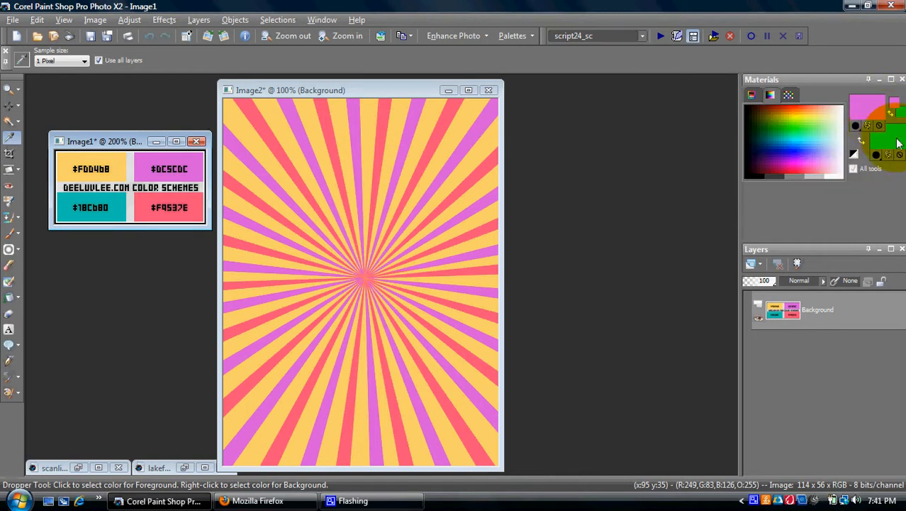
left_click(421, 89)
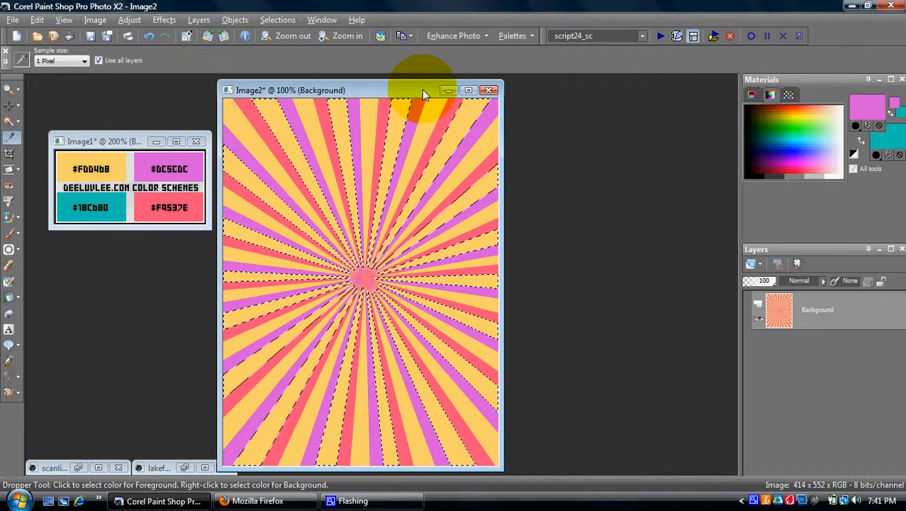
key("Delete")
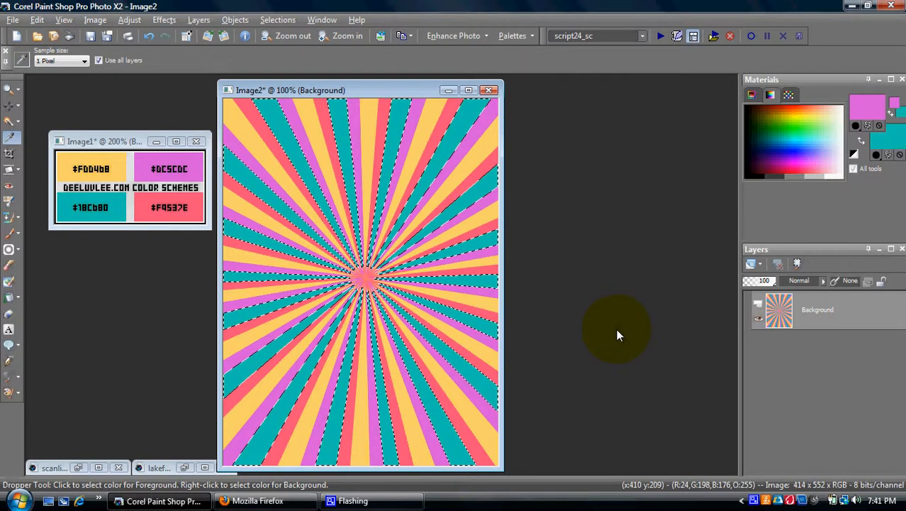
- Undo the teal fill, the ray selection and the flattening to restore Raster 1, Raster 2 and Background as separate layers
key("ctrl+z")
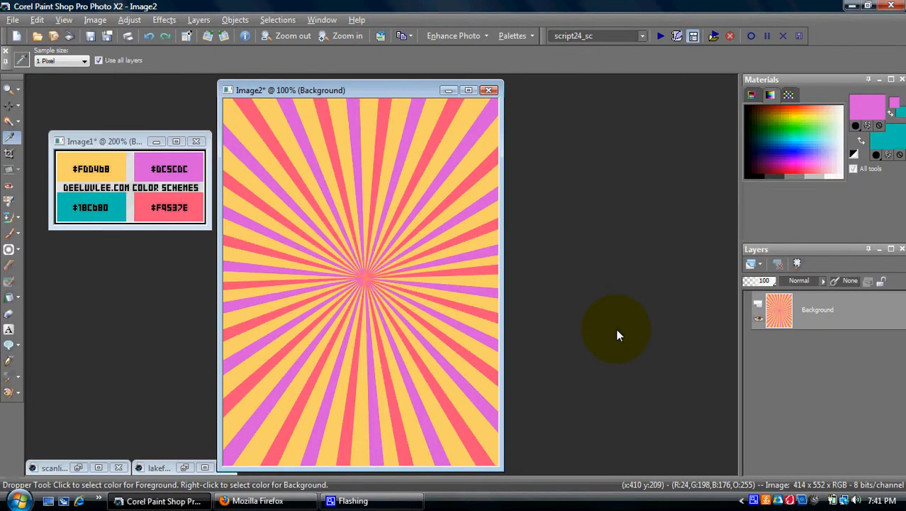
key("ctrl+z")
key("ctrl+z")
- Paste the copied teal rays as a new layer directly above the Background layer and keep that new layer active
left_click(825, 390)
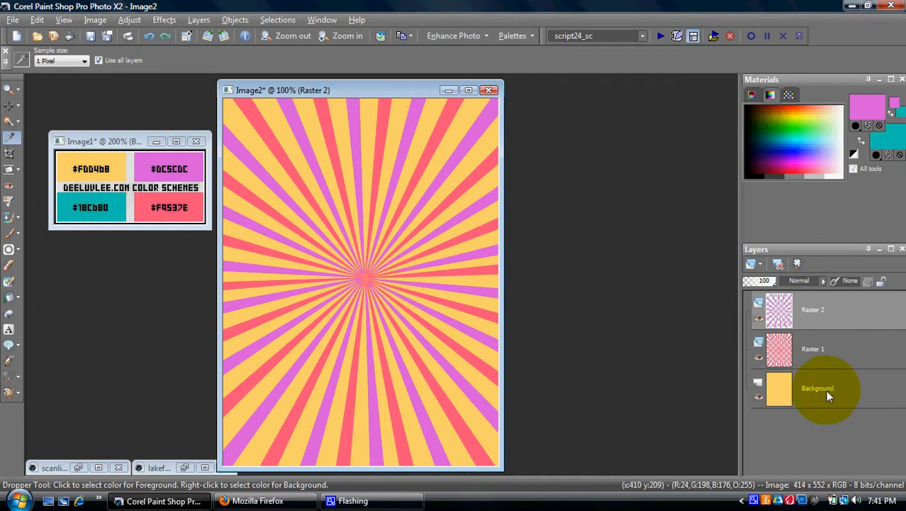
left_click(831, 310)
left_click(780, 383)
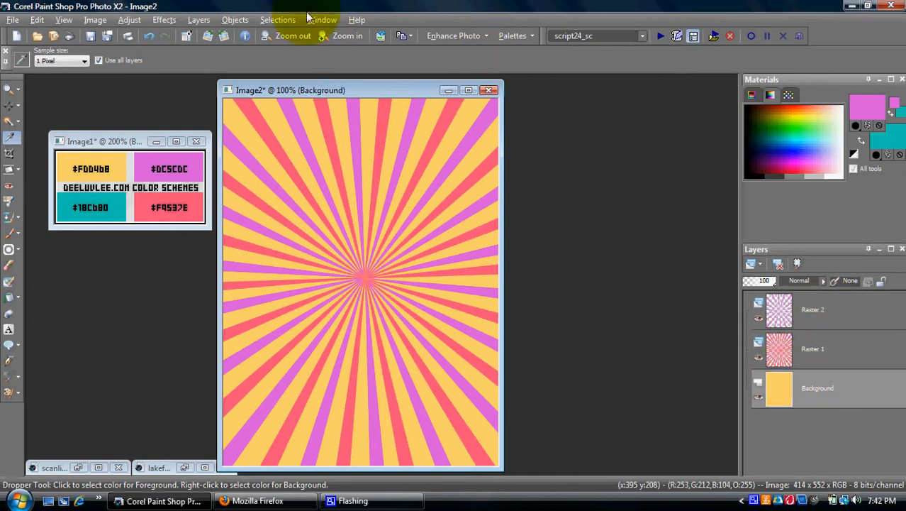
left_click(47, 20)
left_click(112, 144)
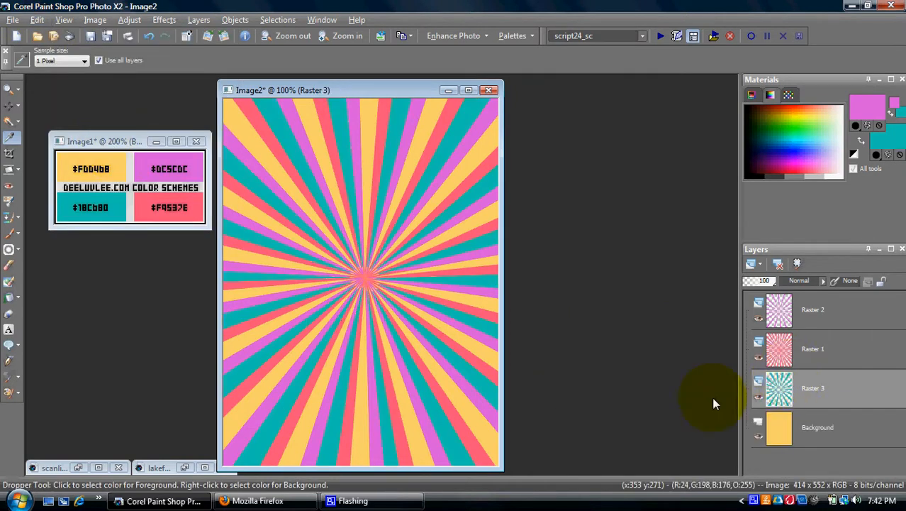
left_click(791, 414)
left_click(798, 390)
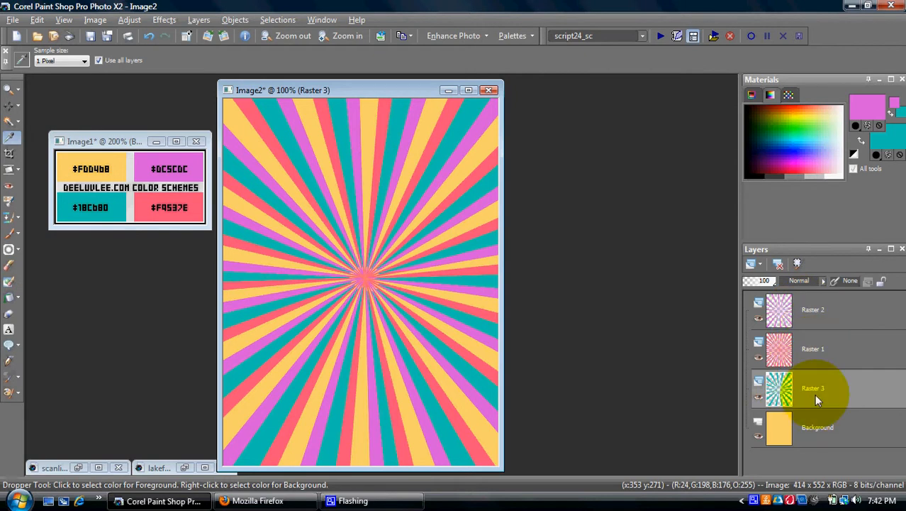
- Make the pink-ray layer Raster 1 the active layer and copy its rays
left_click(821, 422)
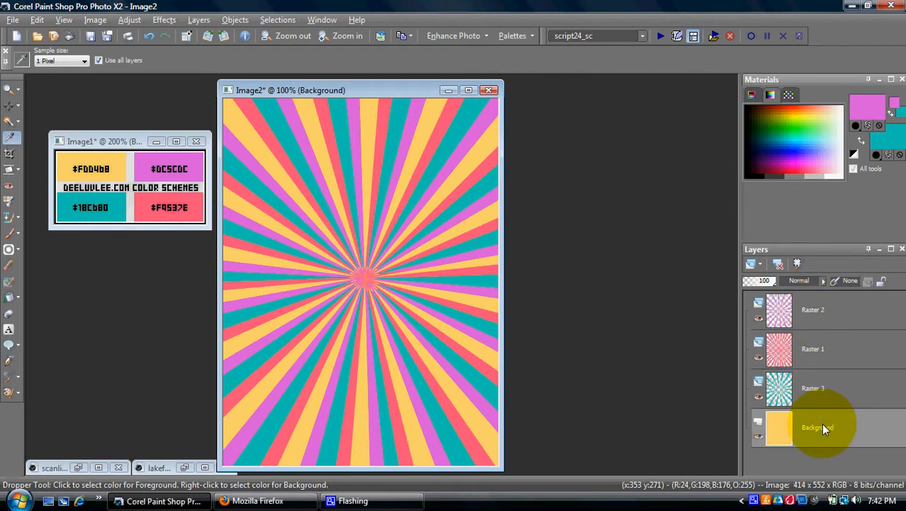
left_click(815, 395)
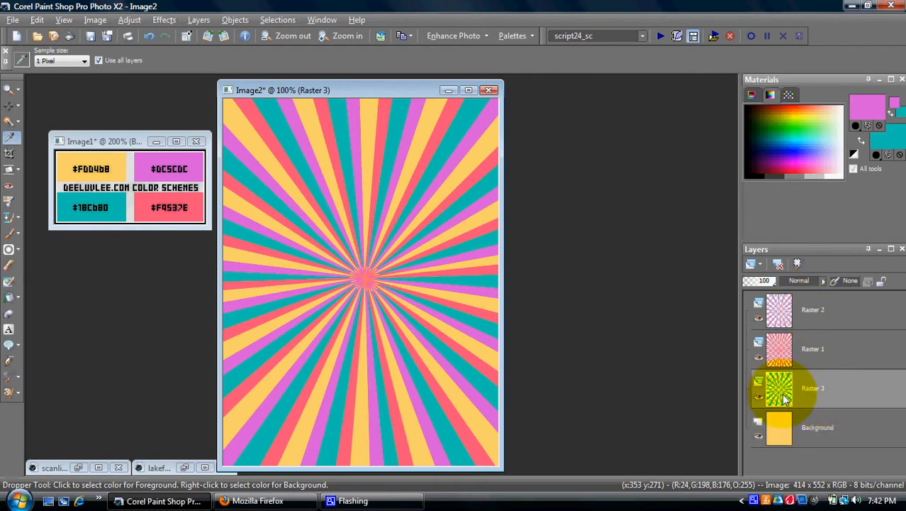
left_click(795, 355)
left_click(801, 307)
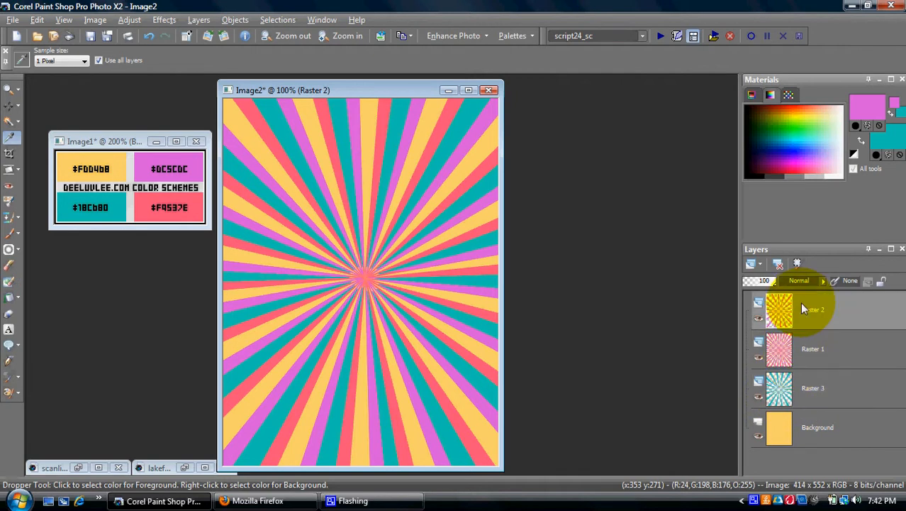
left_click(808, 357)
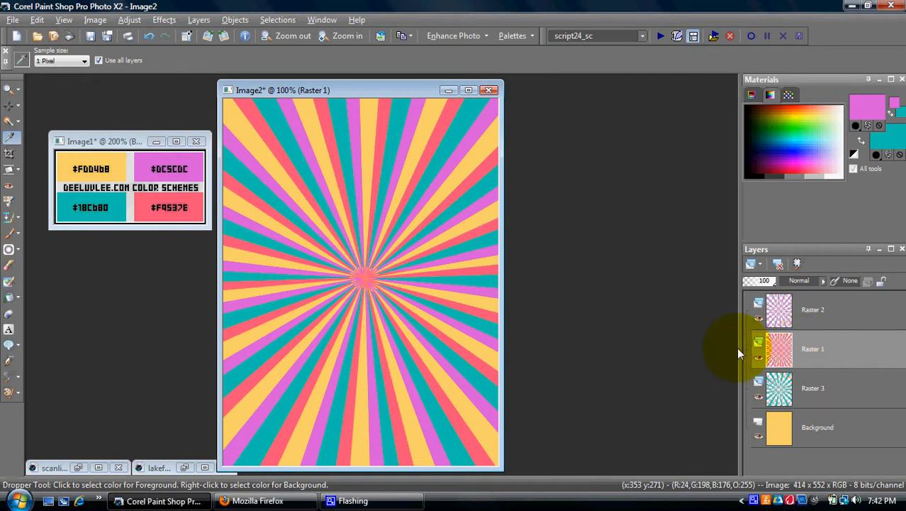
- Open the minimised scanline pattern image, paste the copied pink rays as a new selection and place them over the diagonal lines
left_click(78, 467)
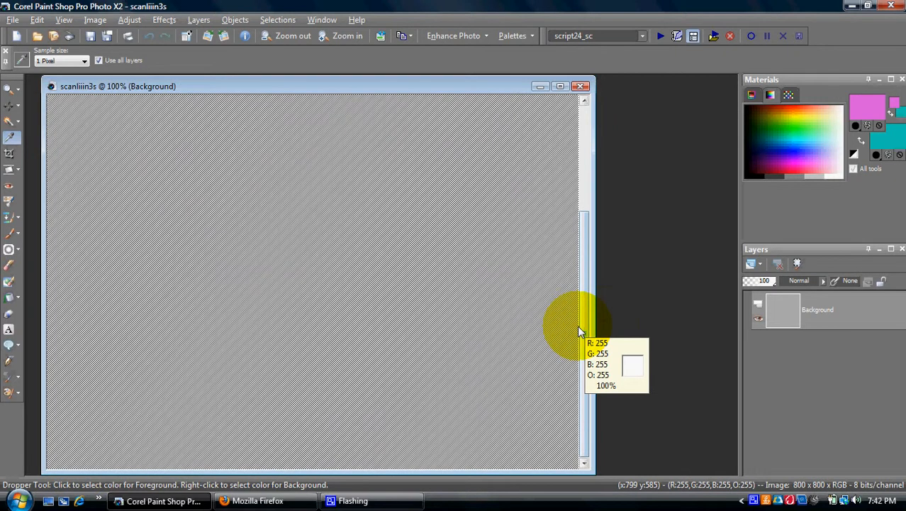
key("ctrl+e")
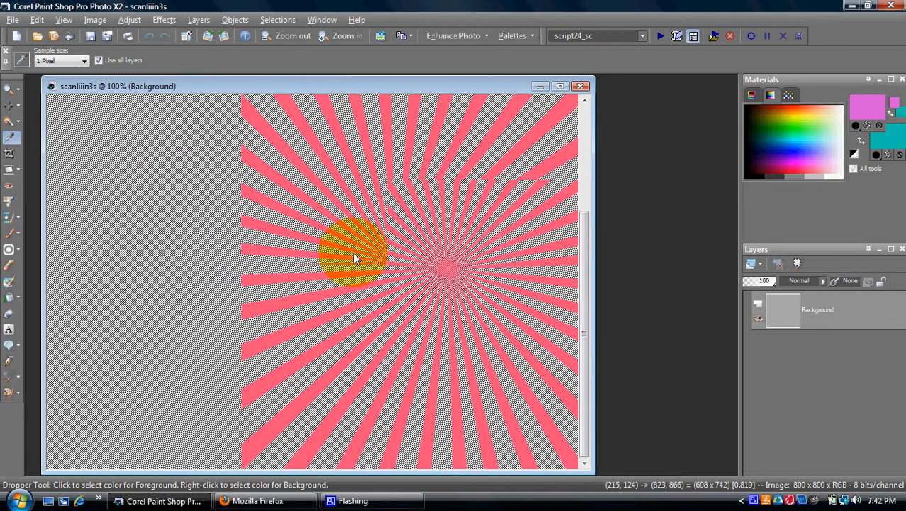
left_click(316, 198)
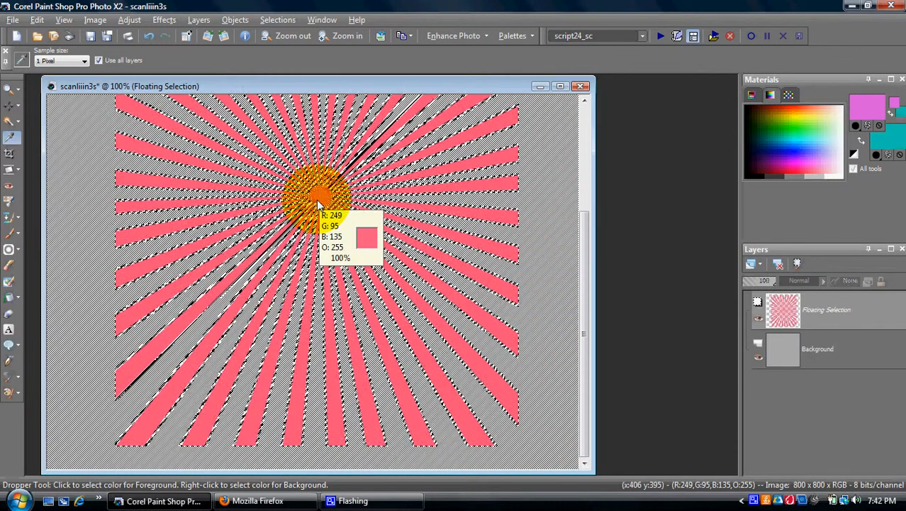
- Expand the pasted ray selection by 1 pixel so it takes in the surrounding scanline pattern
left_click(290, 21)
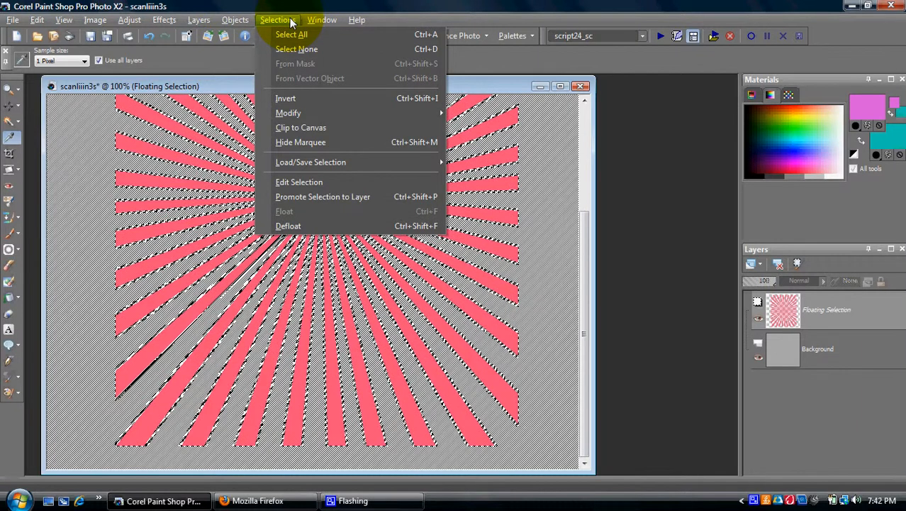
mouse_move(298, 113)
left_click(461, 116)
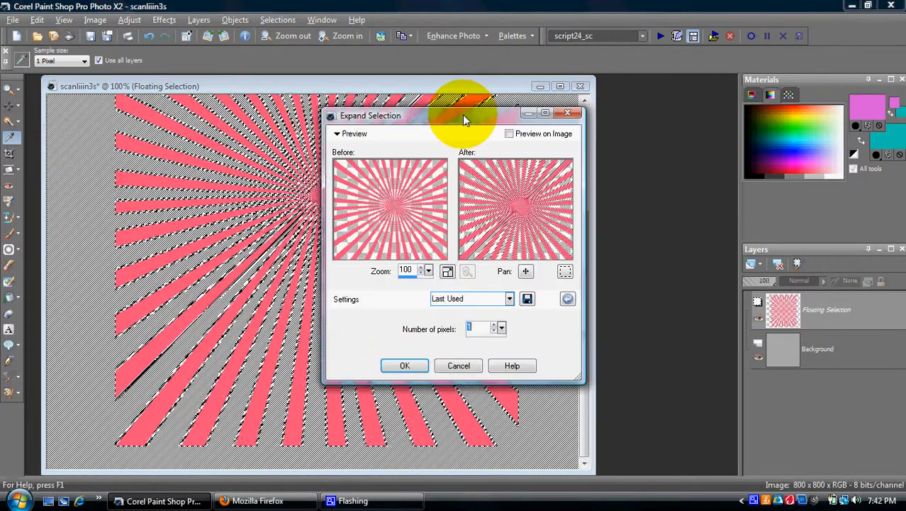
key("Return")
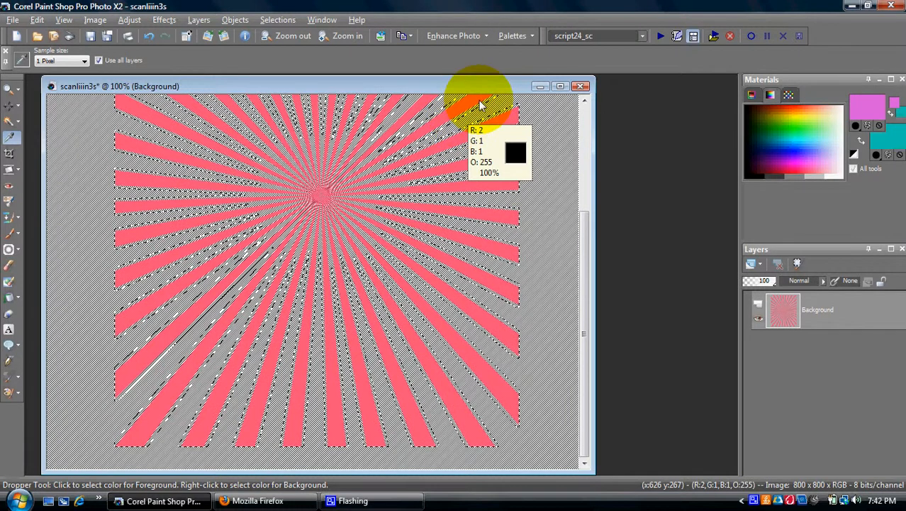
- Minimise the scanline image and paste the copied scanline-edged pink rays into Image2 as a new layer directly above Raster 1
left_click(540, 86)
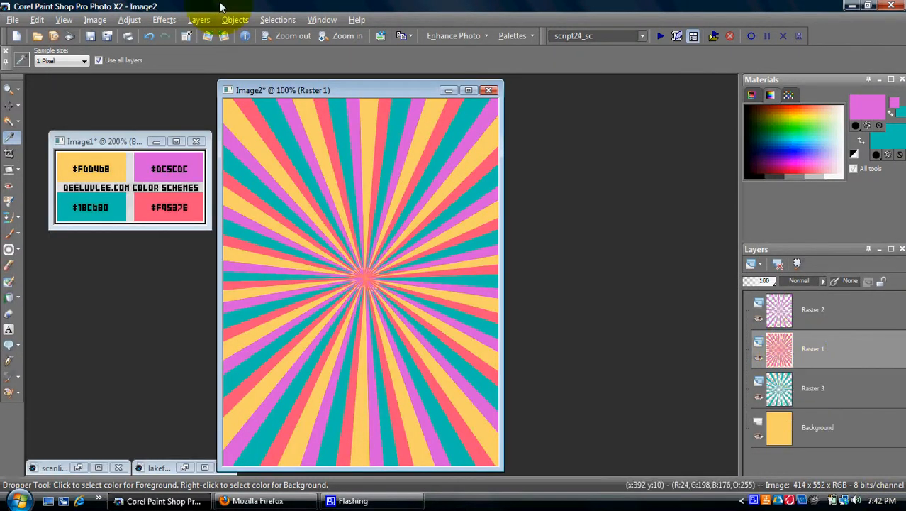
left_click(37, 19)
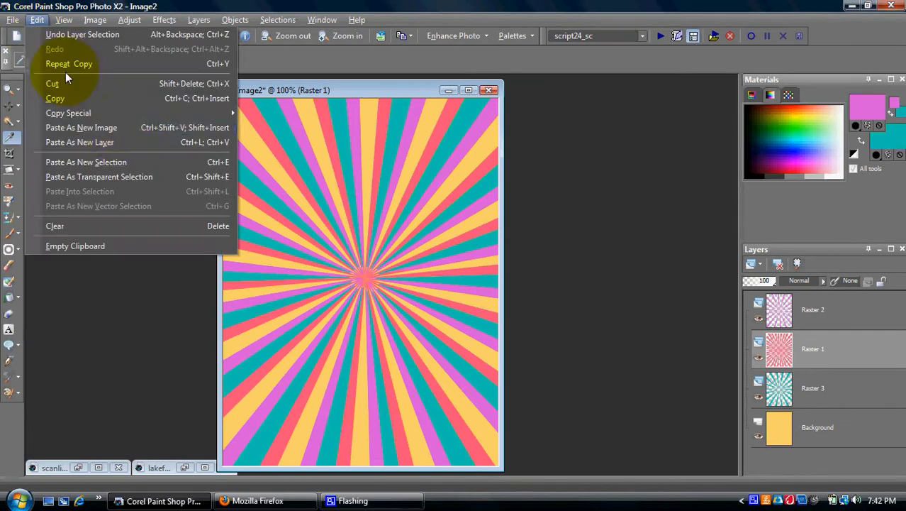
left_click(132, 140)
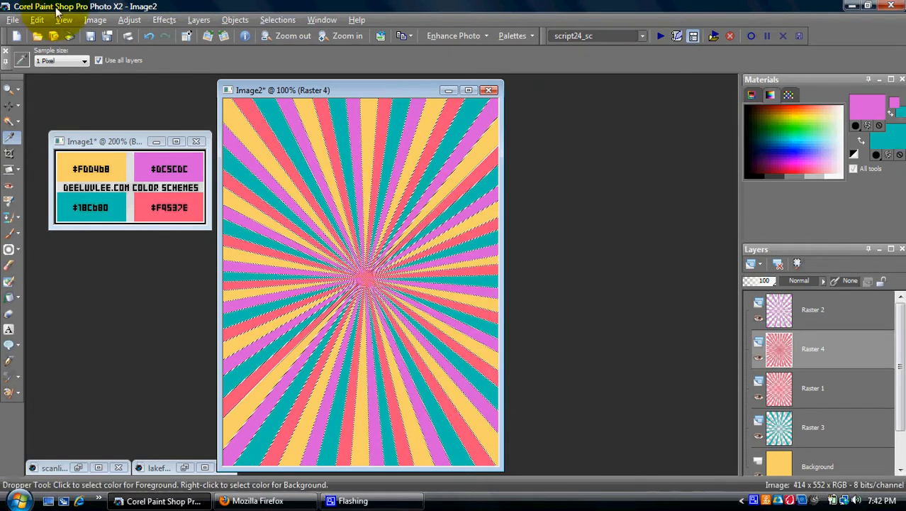
- Apply a black drop shadow to the pasted ray layer with 0 vertical and horizontal offset, opacity 50 and blur 4.95
left_click(159, 21)
mouse_move(182, 51)
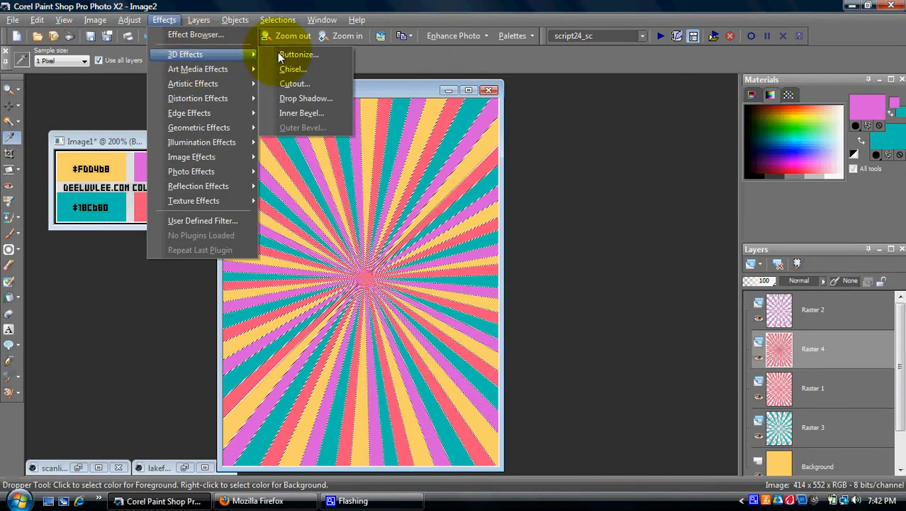
left_click(319, 99)
left_click(569, 349)
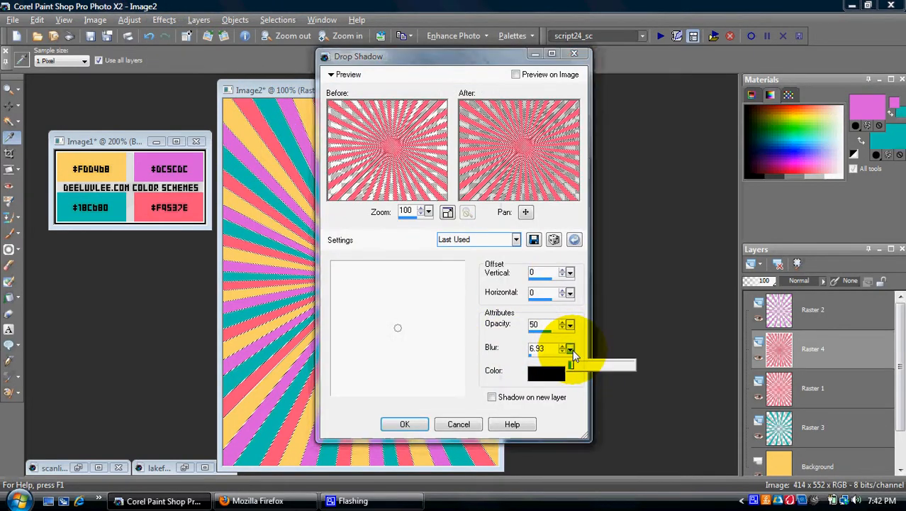
left_click_drag(571, 349, 571, 349)
left_click(404, 423)
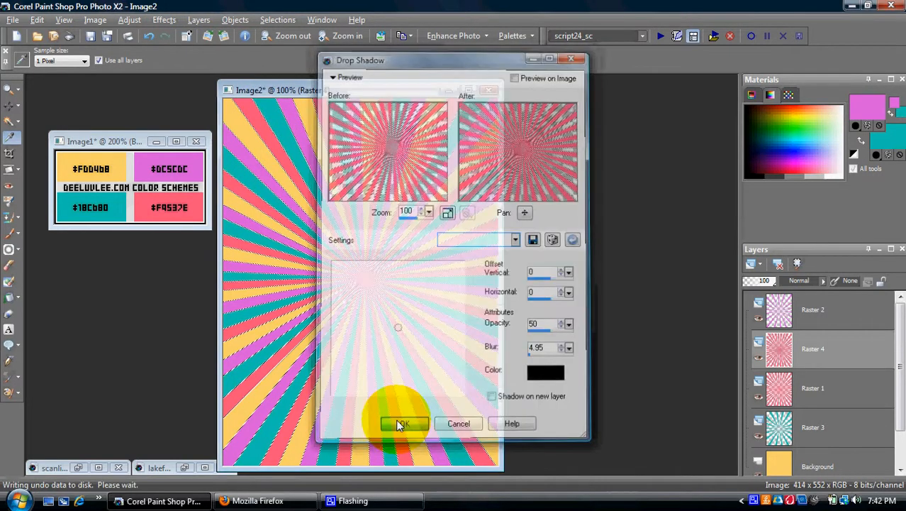
- Flatten all layers of Image2 into a single background layer and shift the image window slightly aside
left_click(199, 20)
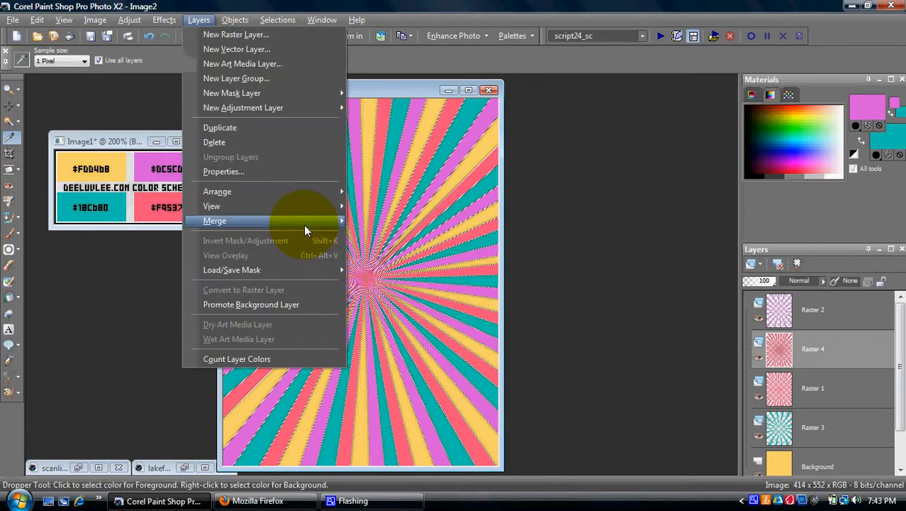
mouse_move(303, 225)
left_click(387, 232)
mouse_move(391, 90)
left_mouse_down()
mouse_move(325, 99)
mouse_move(379, 96)
left_mouse_up()
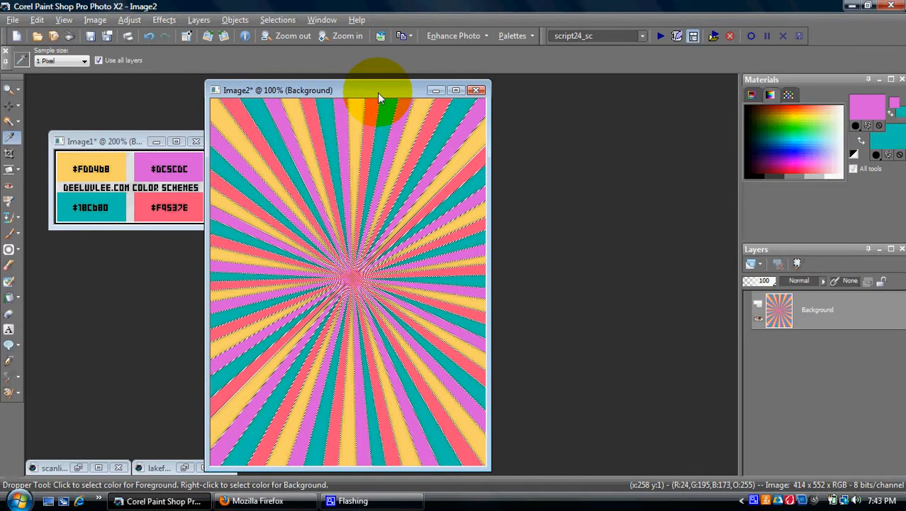